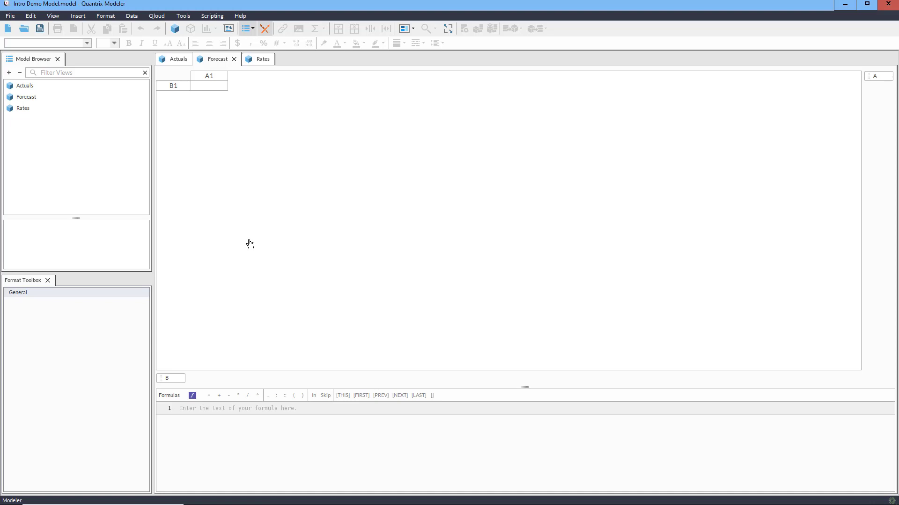
Step: Rename the Forecast matrix's row category B as Products
left_click(180, 380)
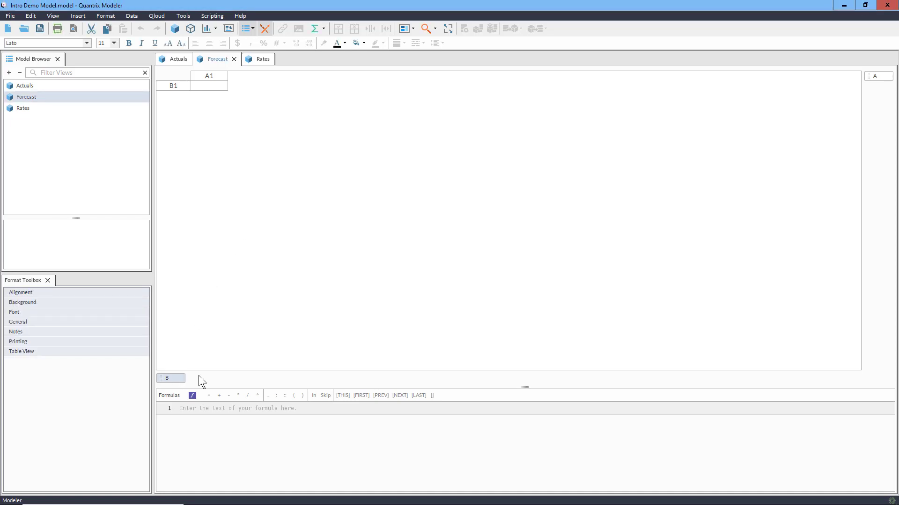
type("Products")
key("Return")
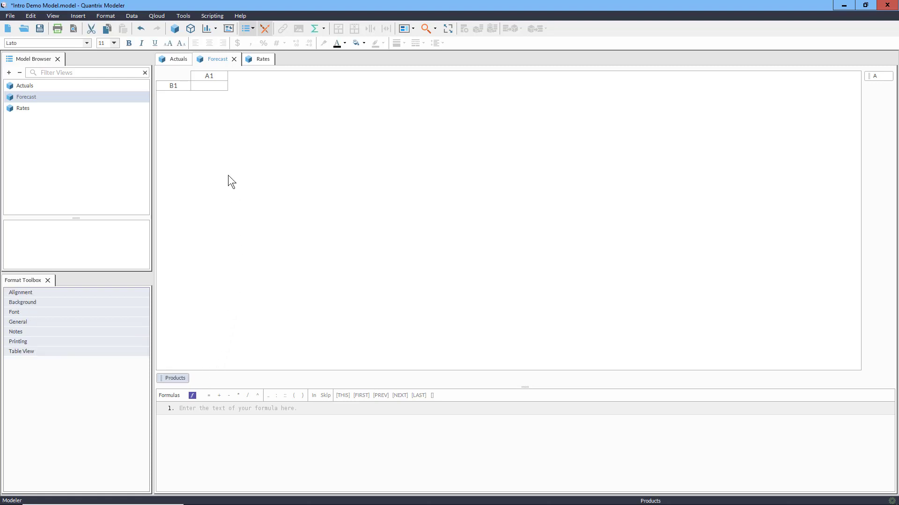
Step: Rename row item B1 as Product 1 and add four more items, Product 2 through Product 5
left_click(182, 87)
type("Product 1")
key("Return")
key("Return")
key("Return")
key("Return")
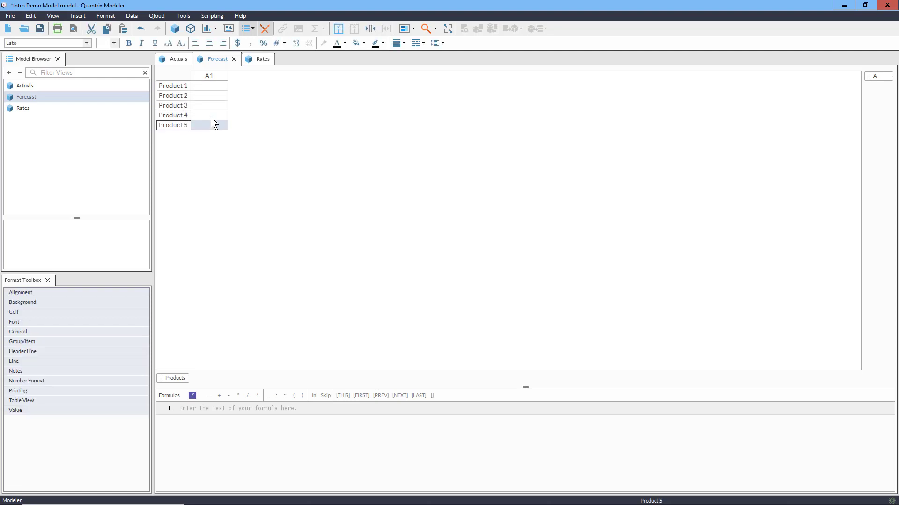
Step: Enter the values 4, 7, 9, 6 and 2 in column A1 for Product 1 through Product 5
left_click(213, 86)
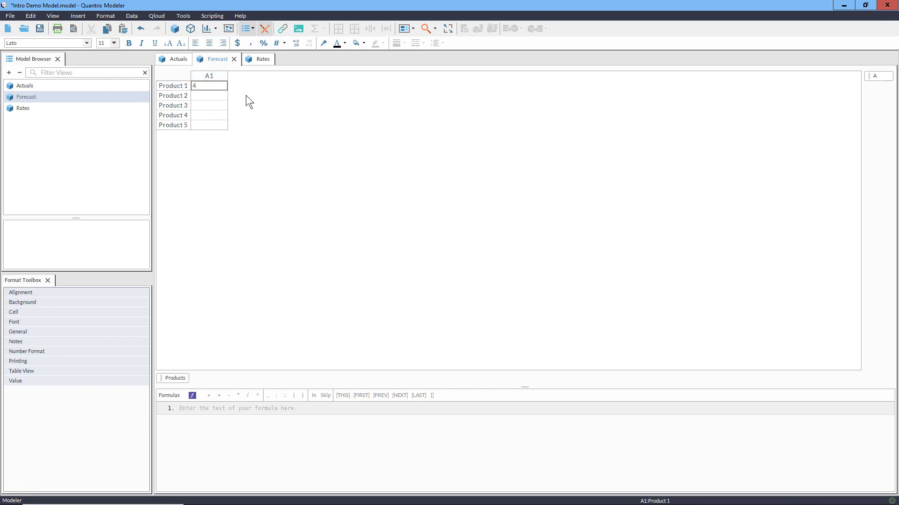
type("4")
key("Return")
type("7")
key("Return")
type("9")
key("Return")
type("6")
key("Return")
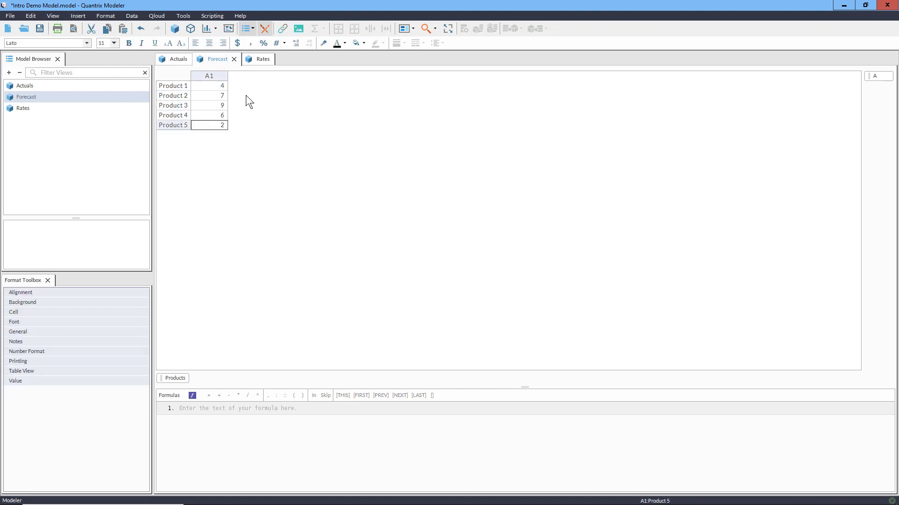
Step: Rename column item A1 as Q1 and add the column items Q2, Q3 and Q4
left_click(221, 78)
type("Q")
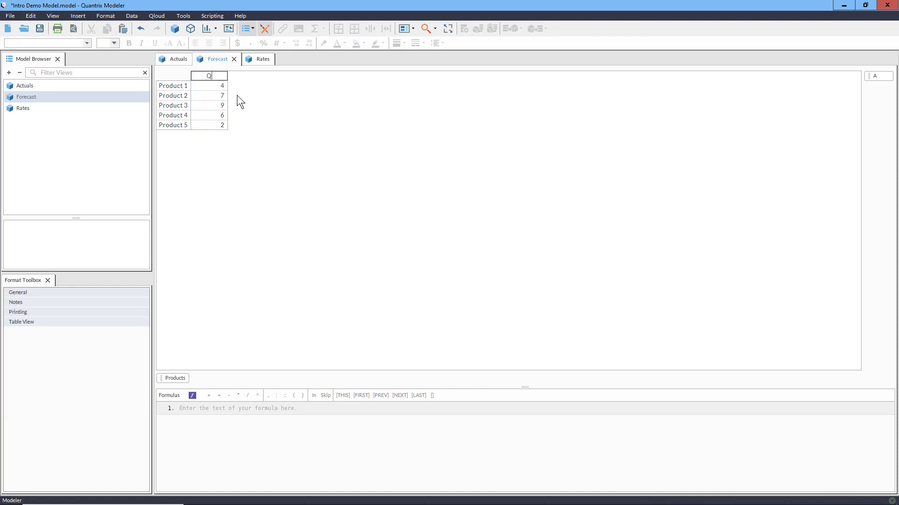
type("1")
key("Return")
key("Return")
key("Return")
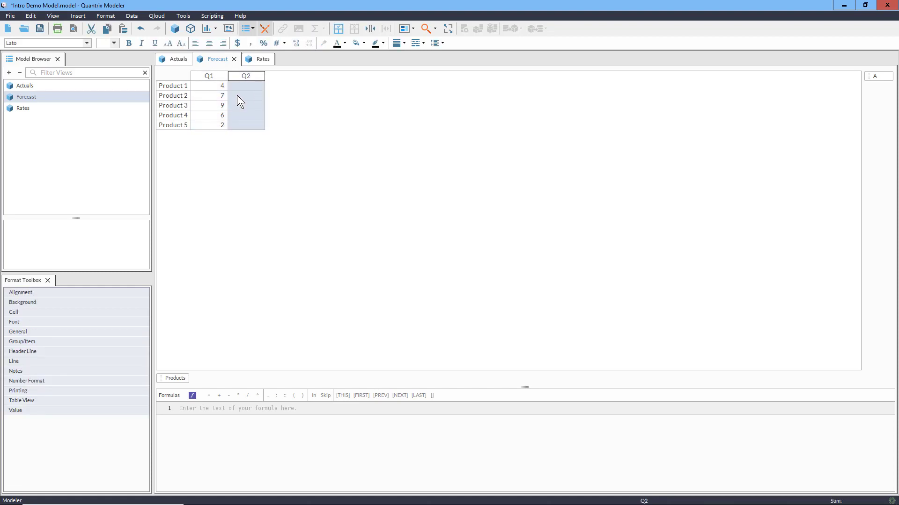
key("Return")
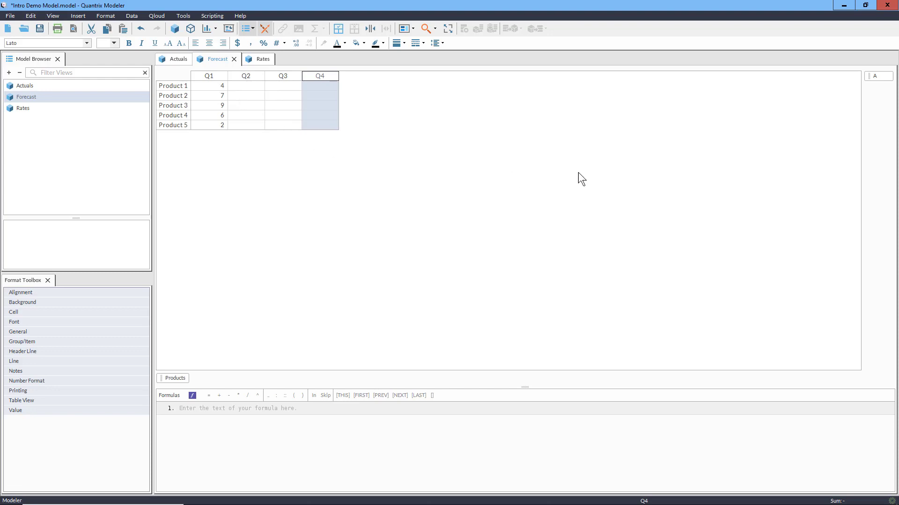
Step: Rename the column category A as Quarters
left_click(883, 77)
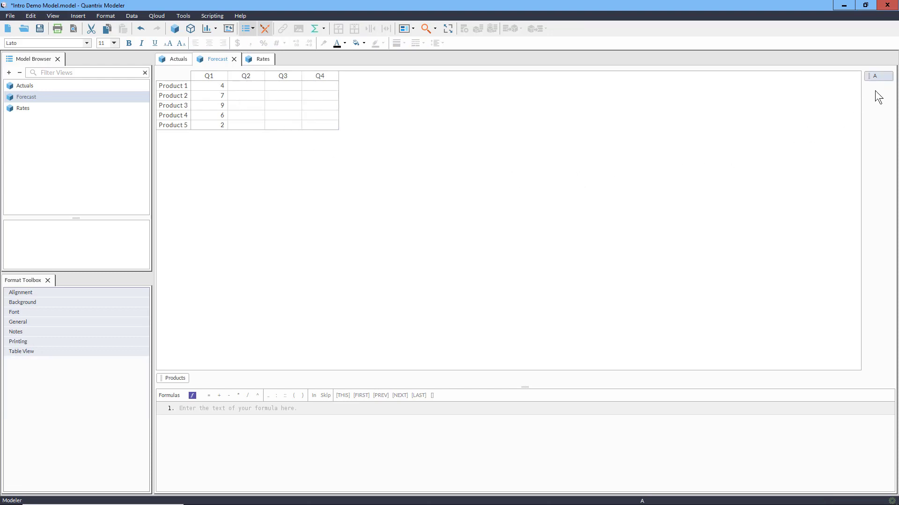
type("Quarters")
key("Return")
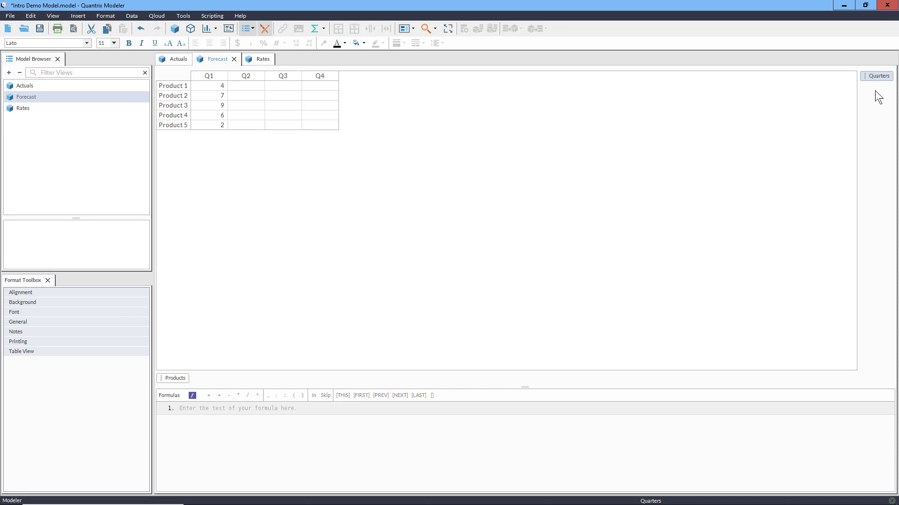
Step: Add a row item named Total below Product 5
left_click(184, 125)
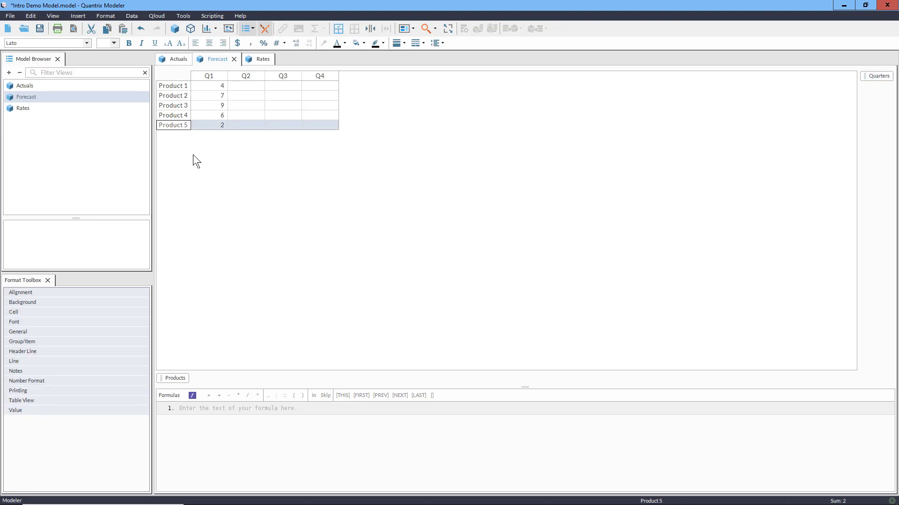
key("Return")
type("Tot")
key("Return")
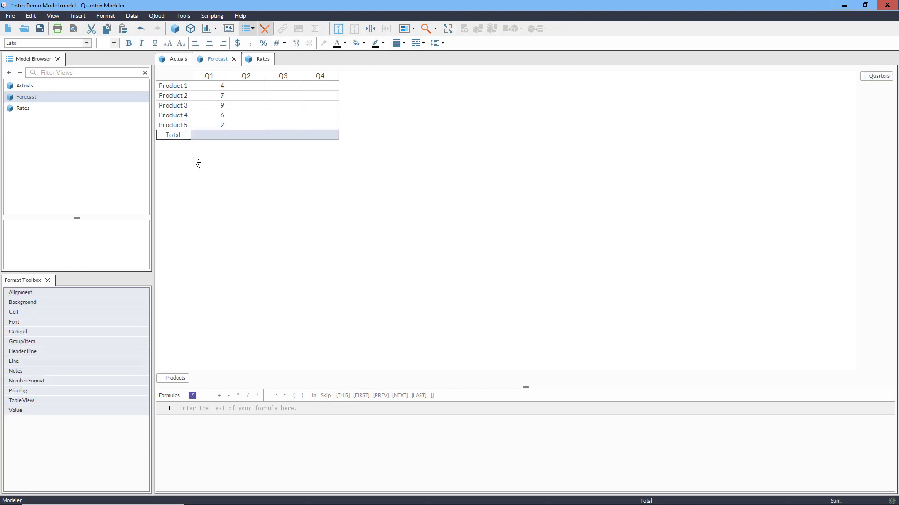
Step: Create the formula Total = sum(Product 1 .. Product 5) for the Total row
left_click(220, 136)
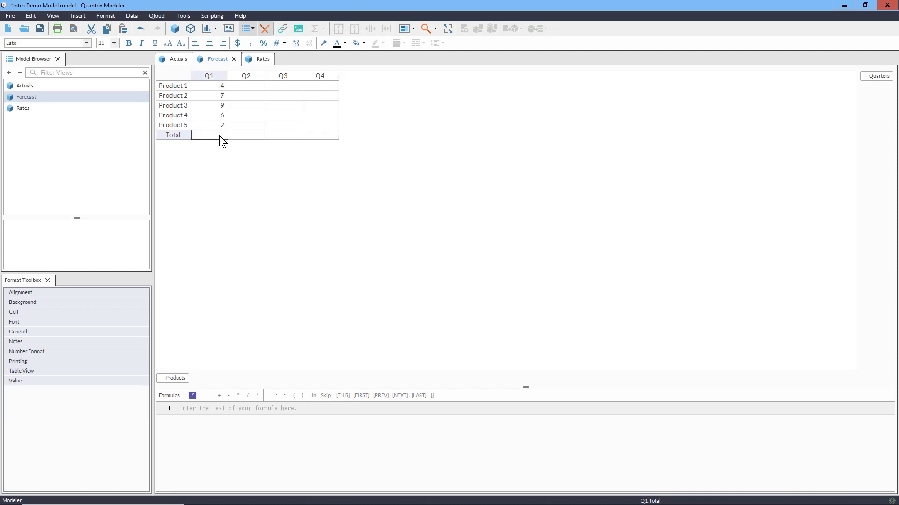
left_click(182, 136)
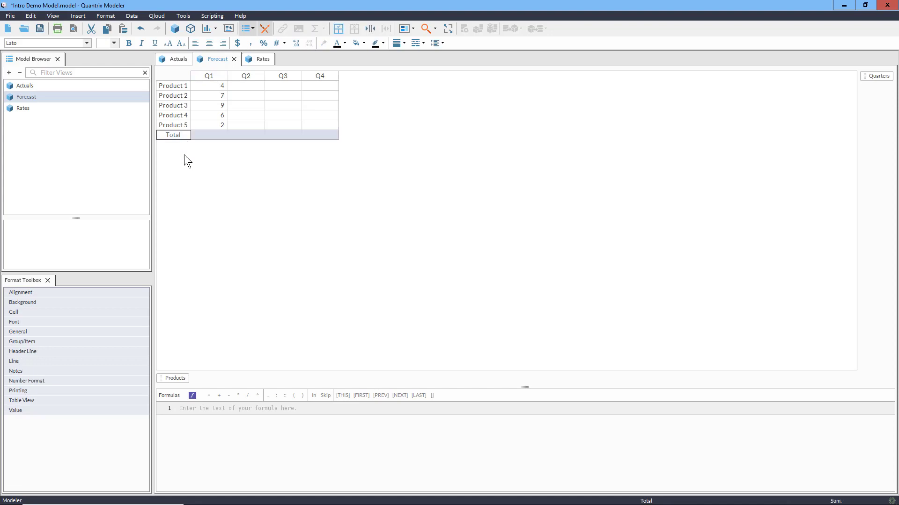
key("equal")
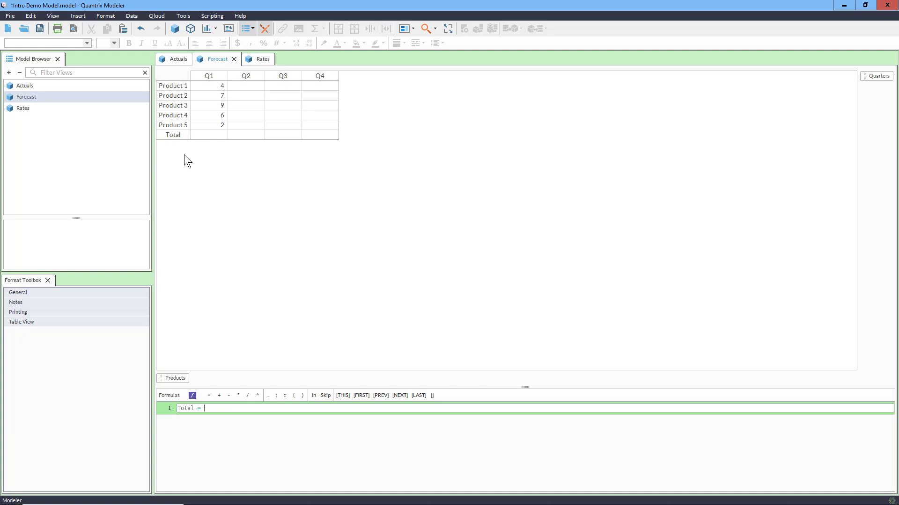
type("sum(")
left_click_drag(182, 87, 175, 125)
key("Return")
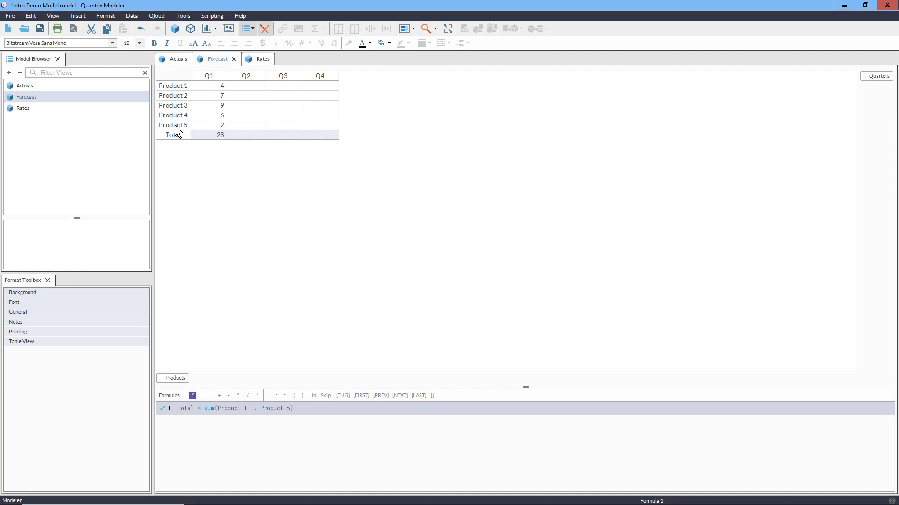
Step: Add a column item named YTD after Q4
left_click(320, 77)
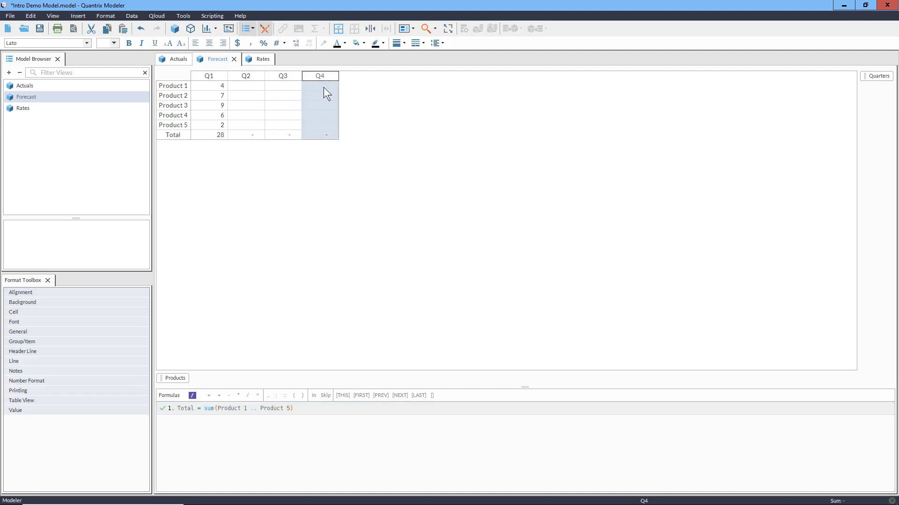
key("Return")
type("YTD")
key("Return")
Step: Create the formula YTD = sum(Q1 .. Q4) for the YTD column
type("= sum(")
left_click_drag(220, 76, 306, 309)
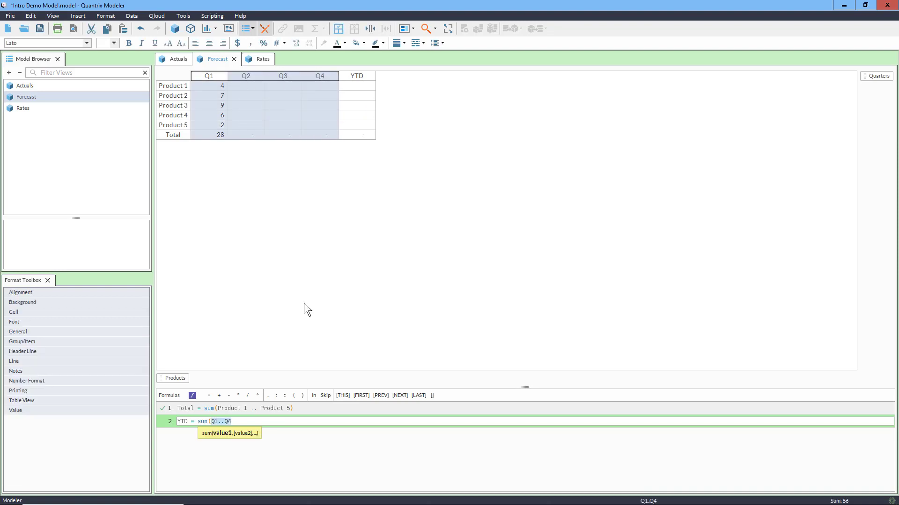
key("Return")
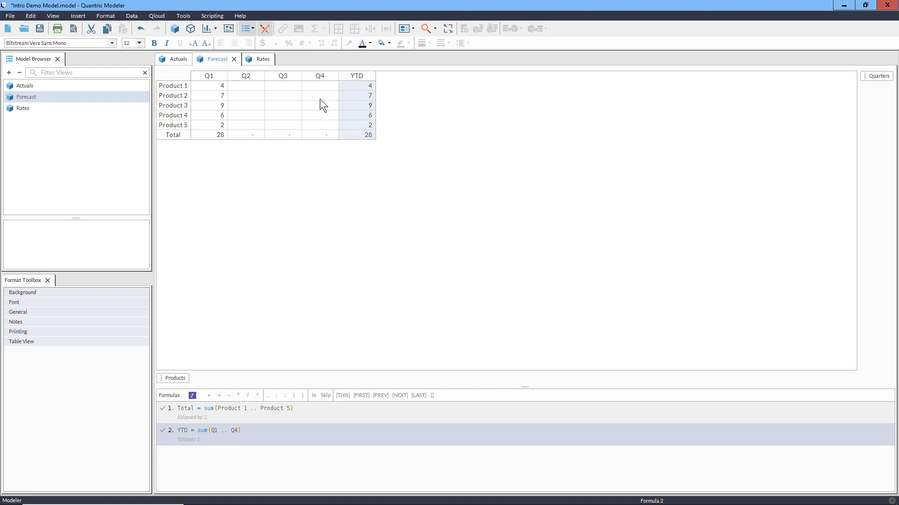
Step: Check the cells covered by the Total formula and append "skip Total" to the YTD formula
left_click(327, 410)
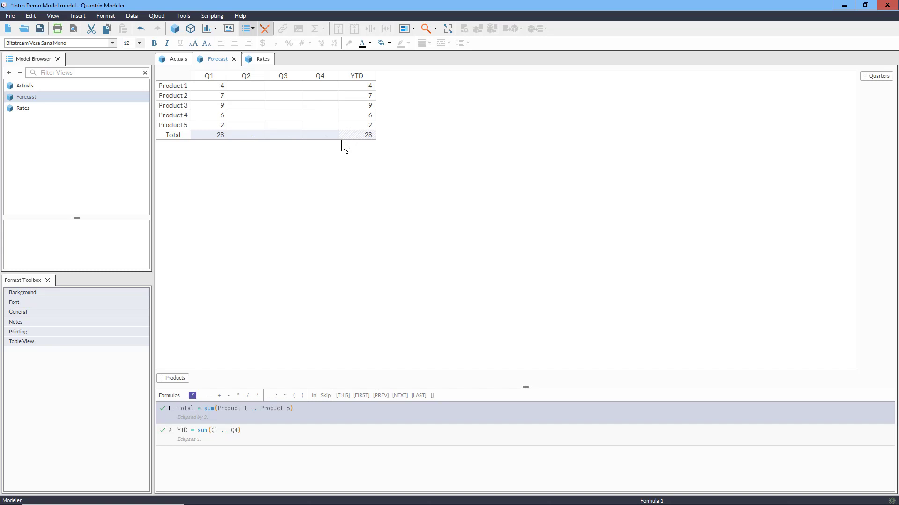
left_click(298, 430)
type("skip Total")
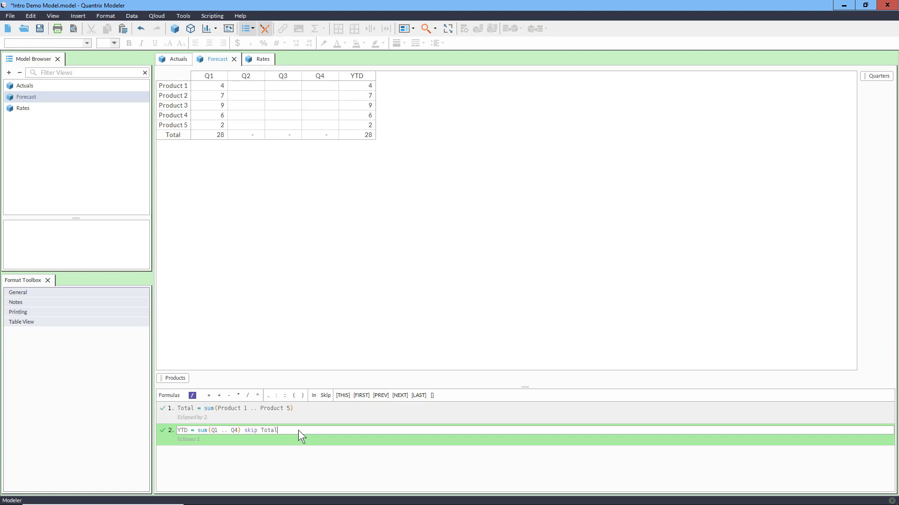
key("Return")
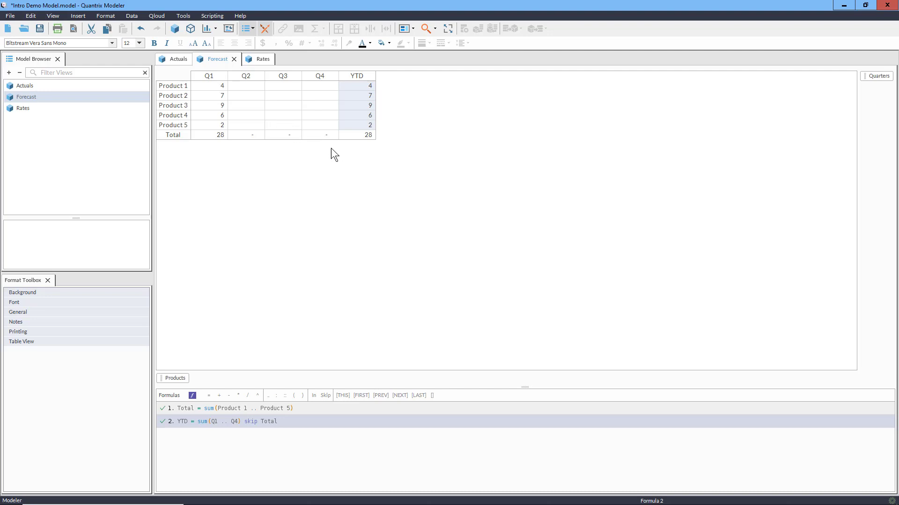
Step: Create a third formula, Quarters[THIS] = Quarters[PREV] * 2, so each quarter doubles the previous one
left_click(868, 76)
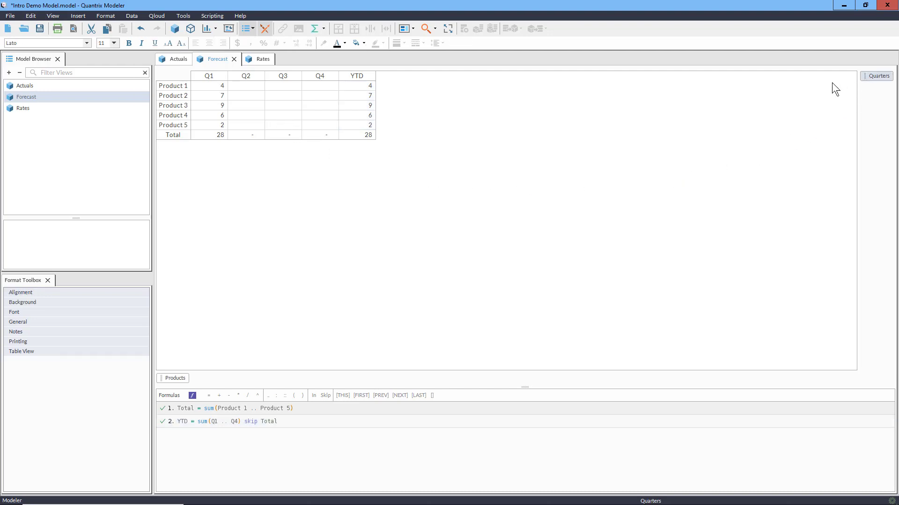
key("equal")
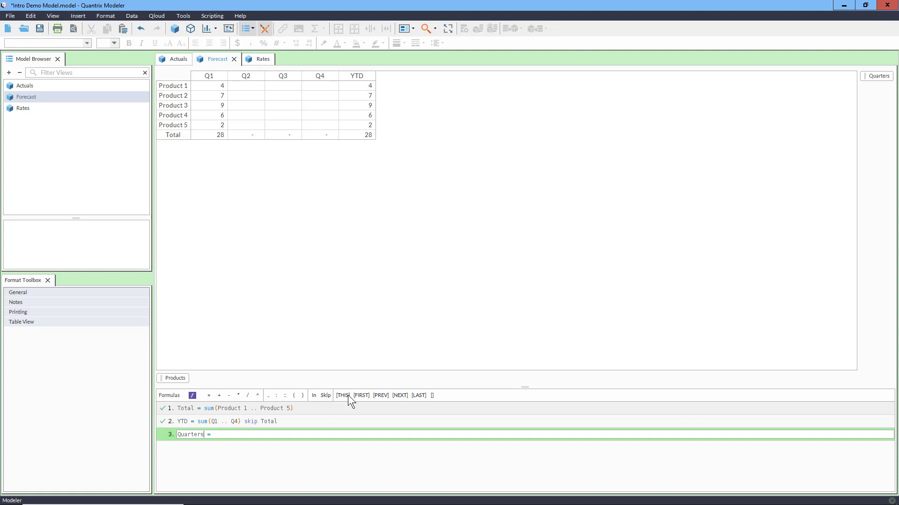
left_click(343, 395)
left_click(338, 435)
type("q")
key("Return")
left_click(381, 396)
type("*")
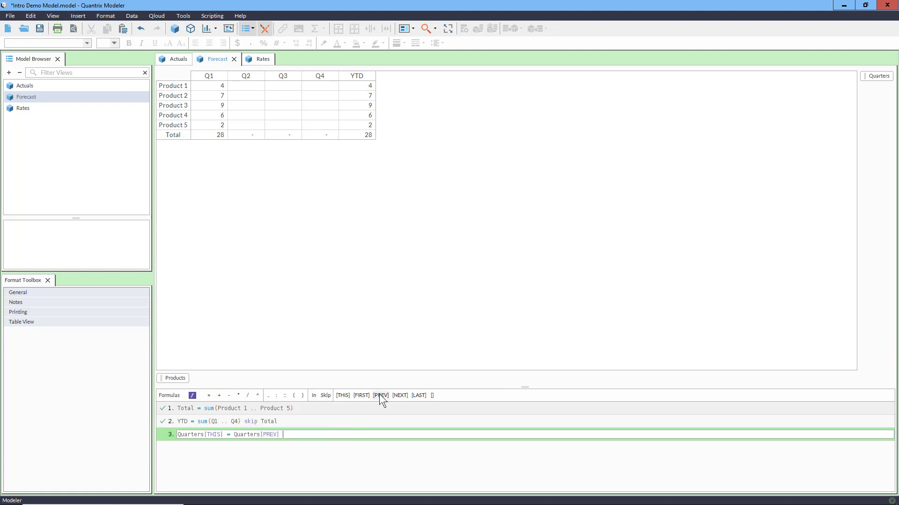
key("Return")
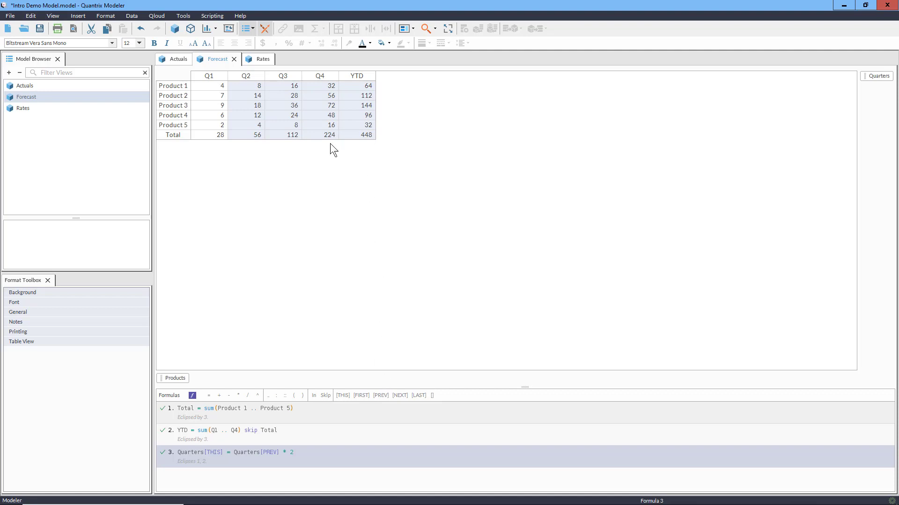
Step: Insert skips for Total and YTD in the Quarters formula and check which cells the formulas cover
right_click(339, 462)
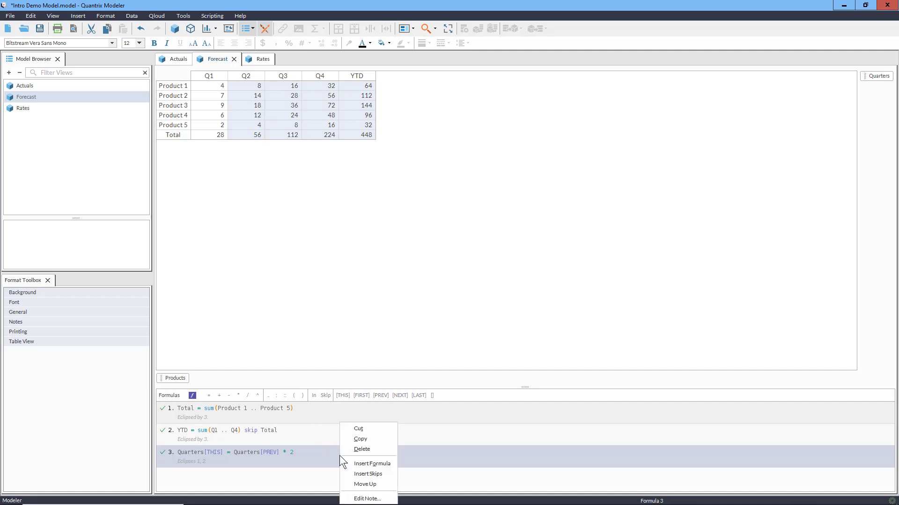
left_click(363, 473)
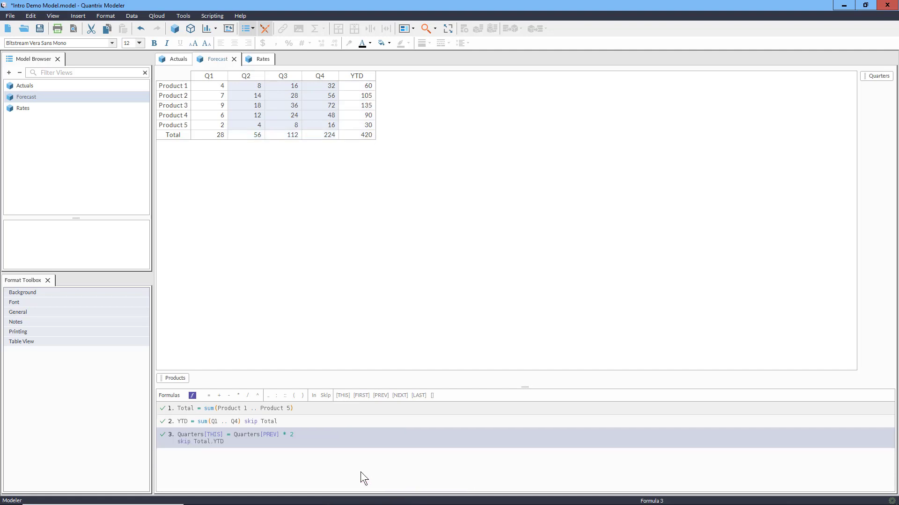
left_click(366, 419)
left_click(365, 406)
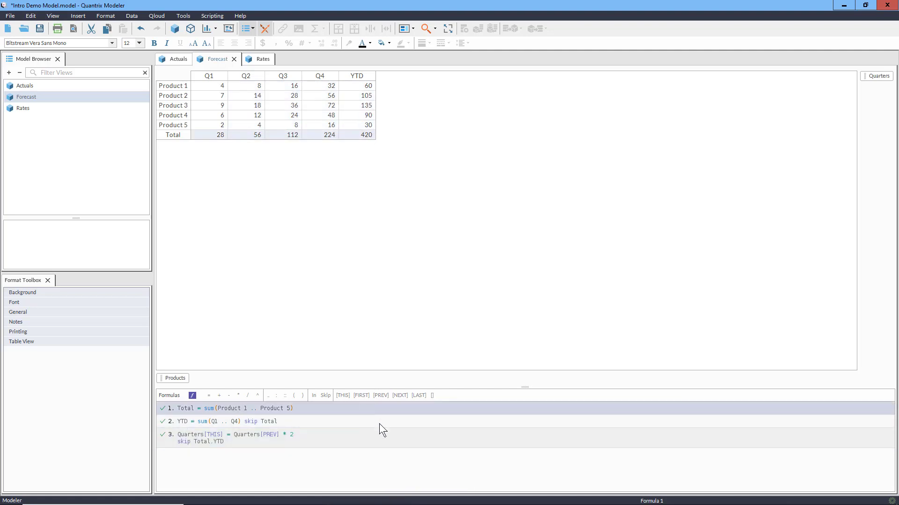
left_click(386, 437)
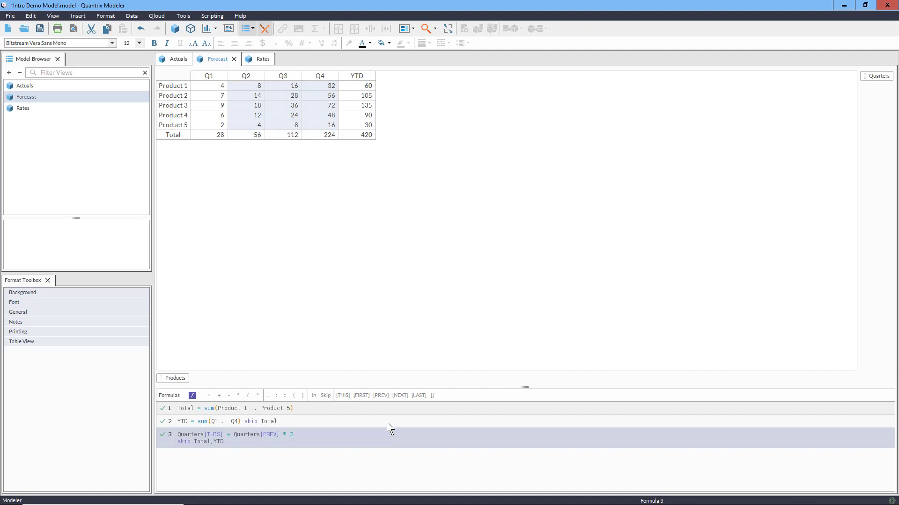
Step: Add a new row category named Regions and place it before Products
left_click(191, 380)
key("Return")
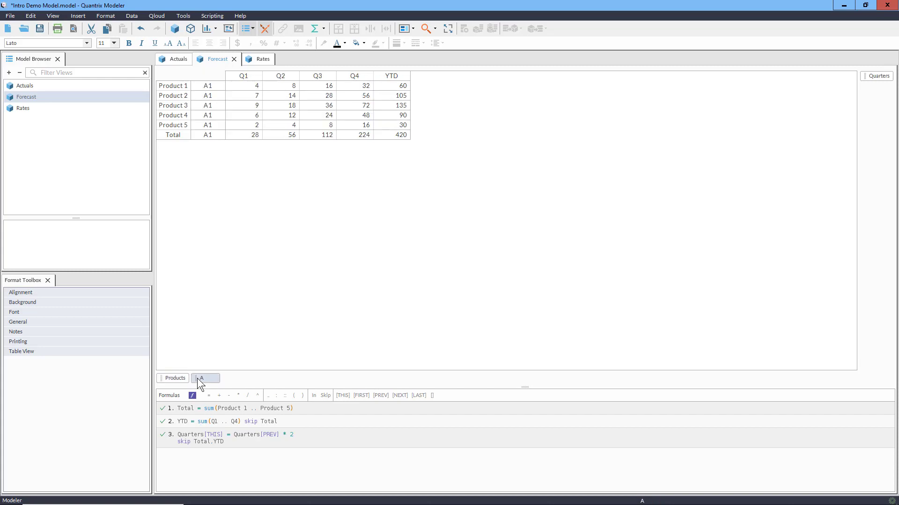
type("Regions")
key("Return")
left_click_drag(200, 382, 159, 378)
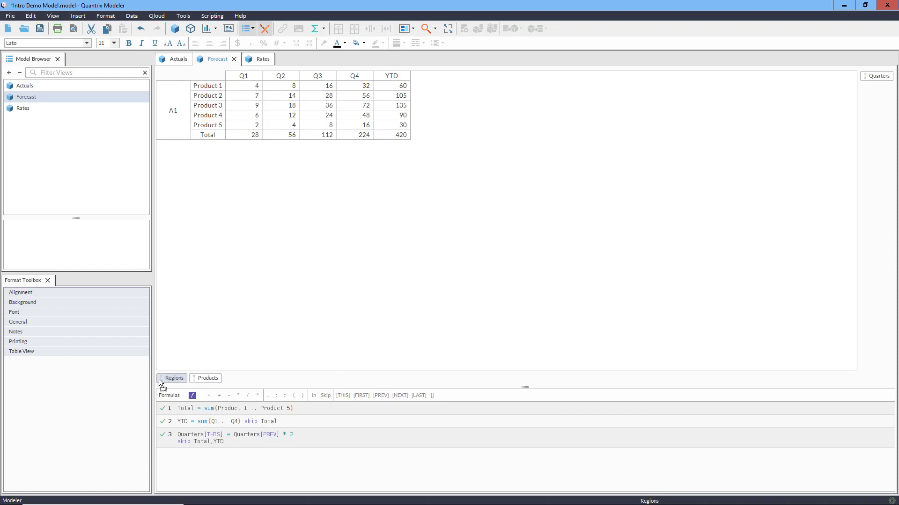
Step: Rename the first Regions item as North and add the items South, East and West
key("ctrl+a")
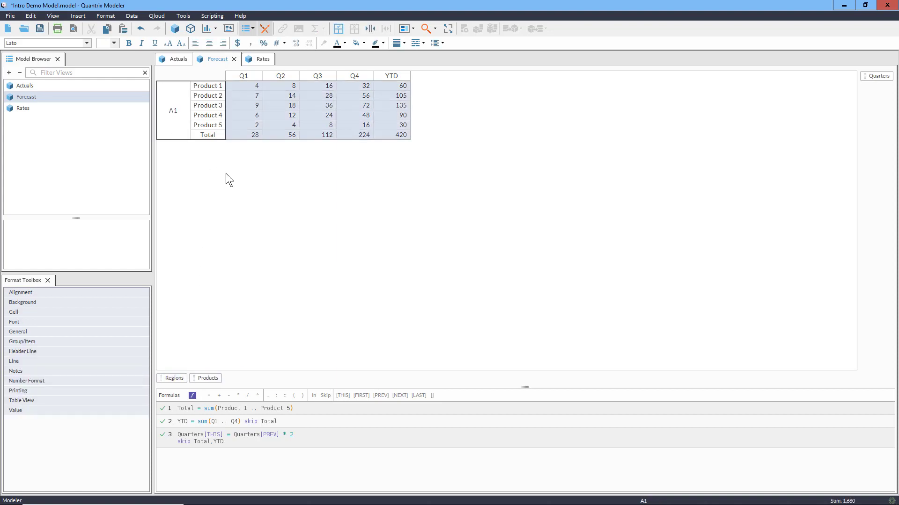
type("North")
key("Return")
type("S")
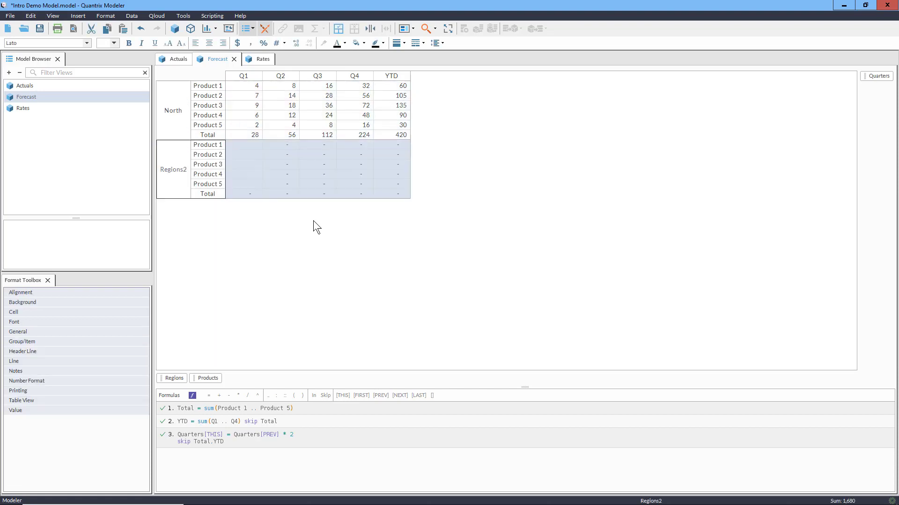
type("outh")
key("Return")
type("East")
key("Return")
type("West")
key("Return")
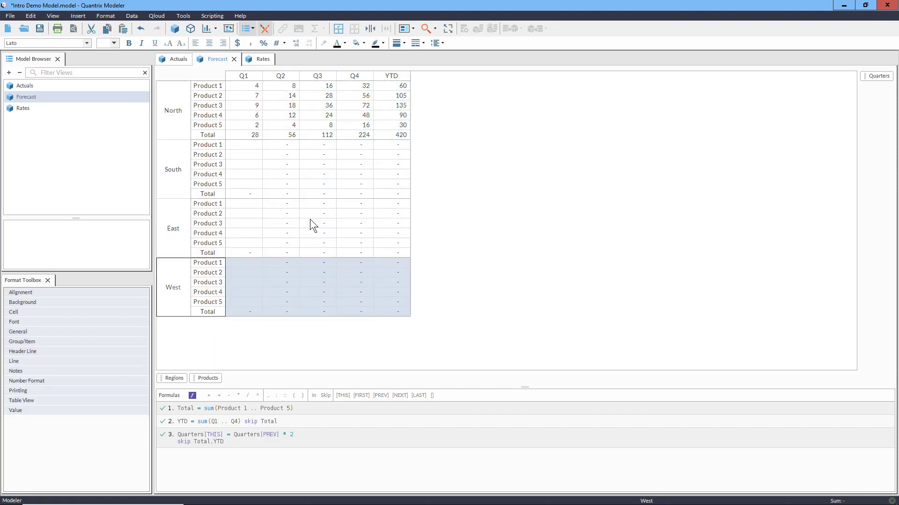
Step: Create a fourth Forecast formula, Q1 = randbetween(2,9) skip Total, to fill the first quarter with random values
left_click(248, 76)
type("= ra")
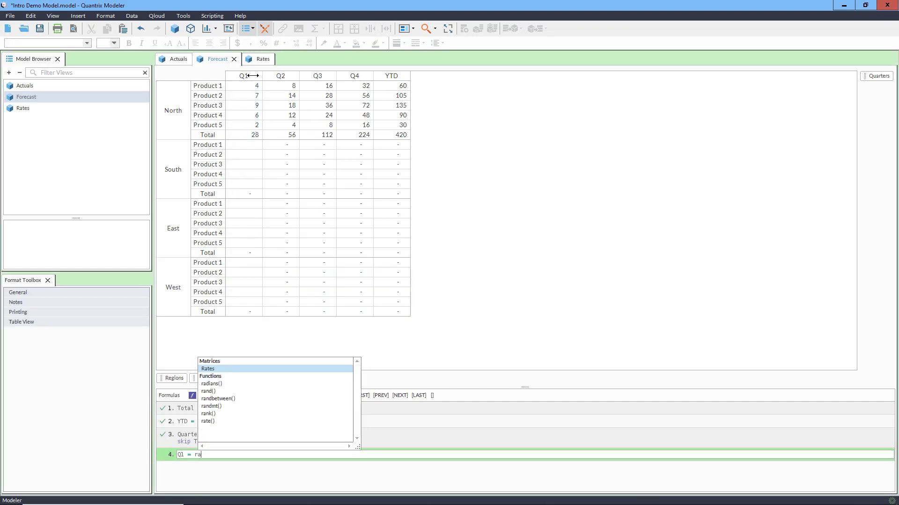
type("ndbetween(2,")
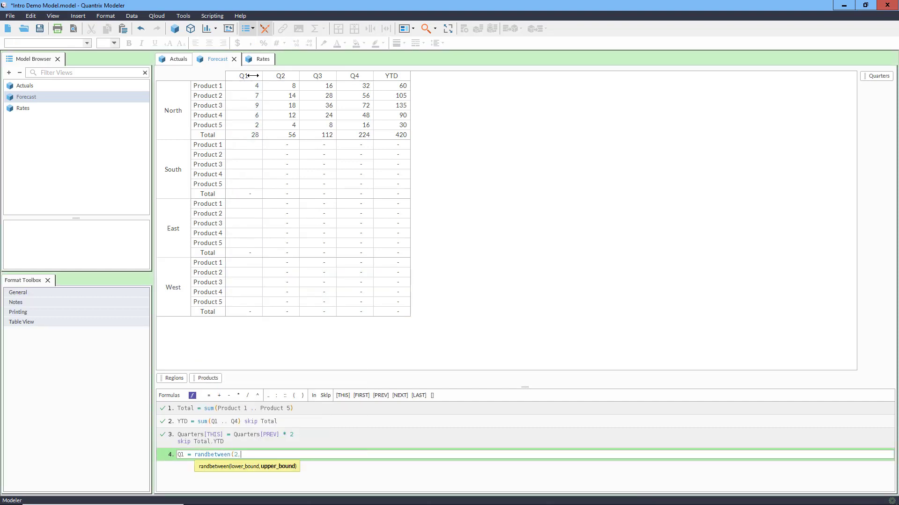
type("9) skip Total")
key("Return")
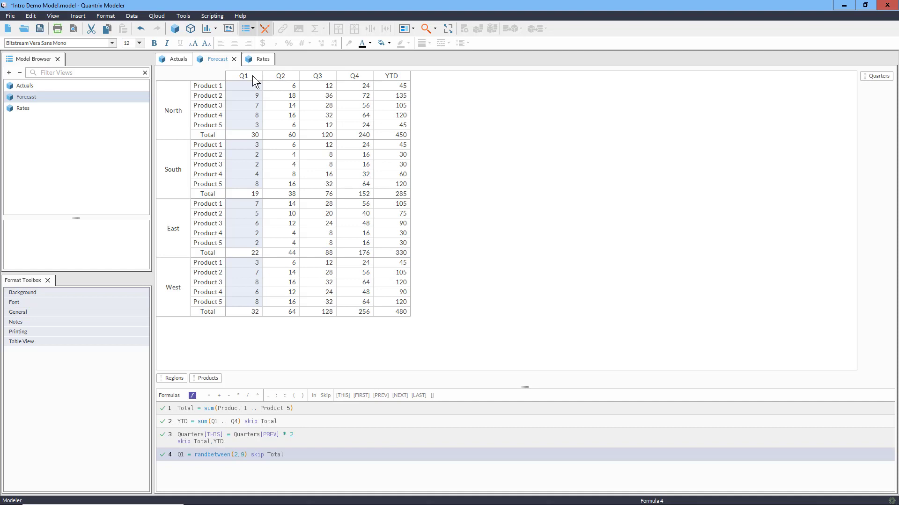
Step: Swap Products and Quarters between rows and columns, and make Regions a filter set to East
left_click_drag(207, 378, 885, 135)
left_click_drag(880, 78, 410, 379)
left_click_drag(174, 378, 241, 73)
key("Down")
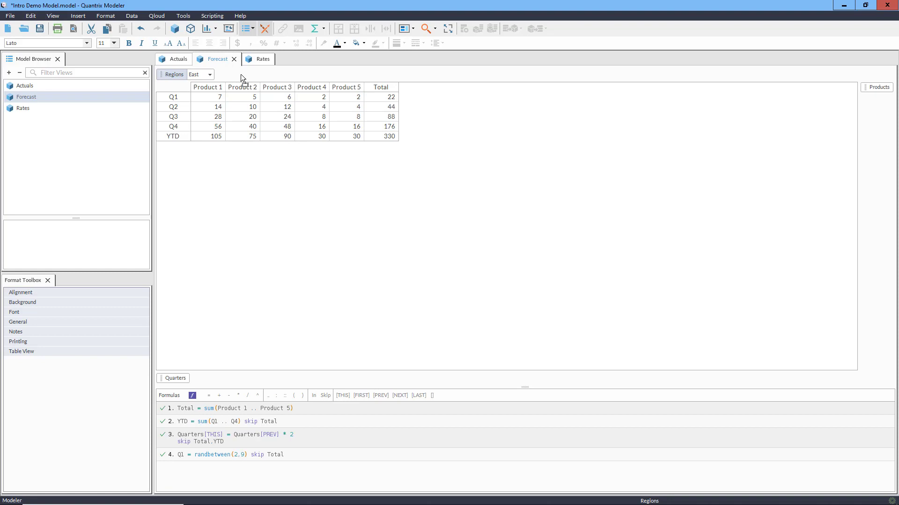
Step: Undo the category rearrangements in the Forecast matrix, including the Regions filter
key("ctrl+z")
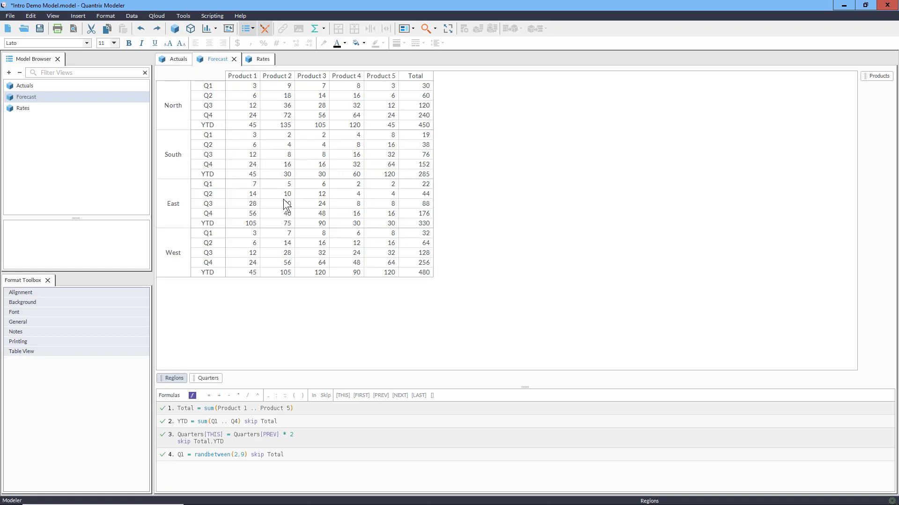
key("ctrl+z")
key("ctrl+z")
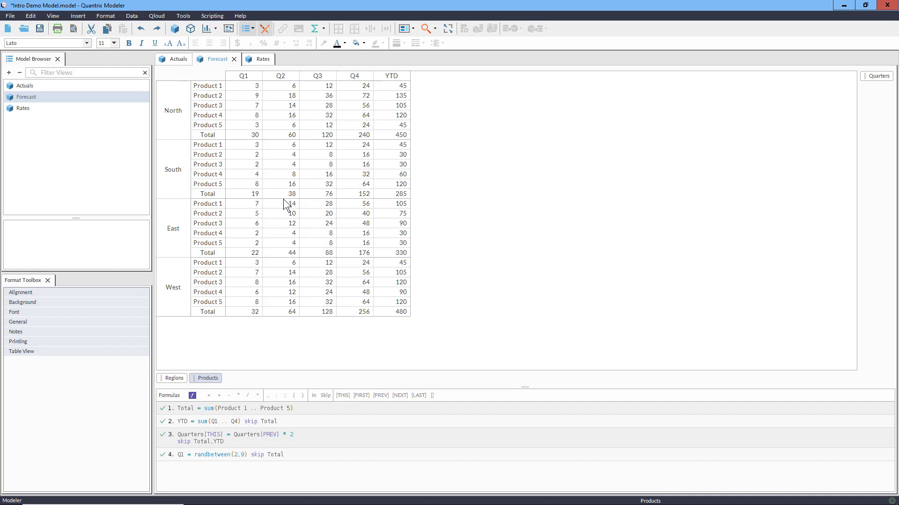
Step: Place the Rates matrix beside Forecast and link the Forecast Regions category into the Rates rows
left_click_drag(271, 64, 701, 226)
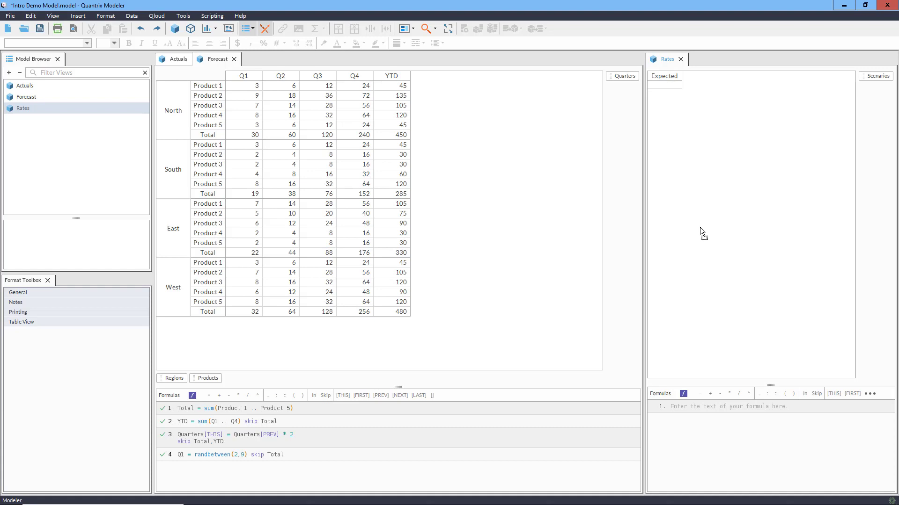
left_click_drag(162, 380, 657, 378)
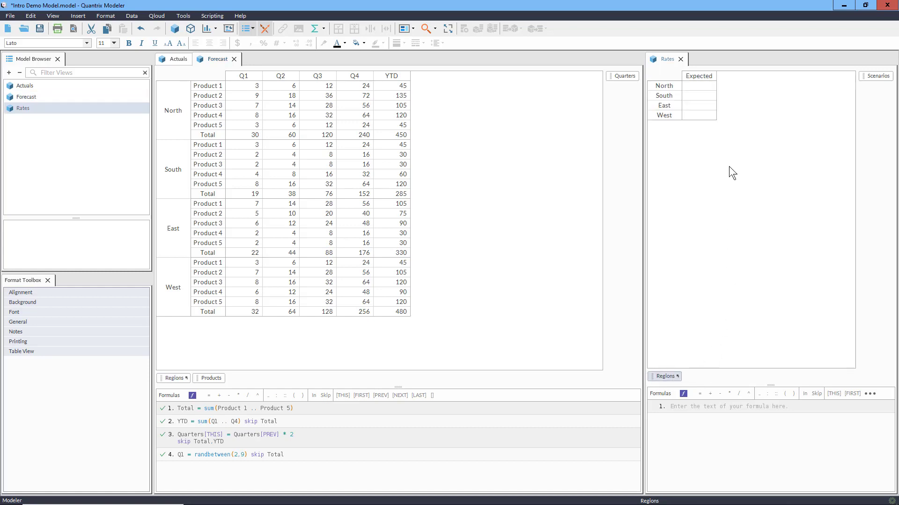
Step: Enter the Expected rates in the Rates matrix: North 110%, South 115%, East 120% and West 200%
left_click(704, 86)
type("110%")
key("Return")
type("115%")
key("Return")
type("120%")
key("Return")
type("200%")
key("Return")
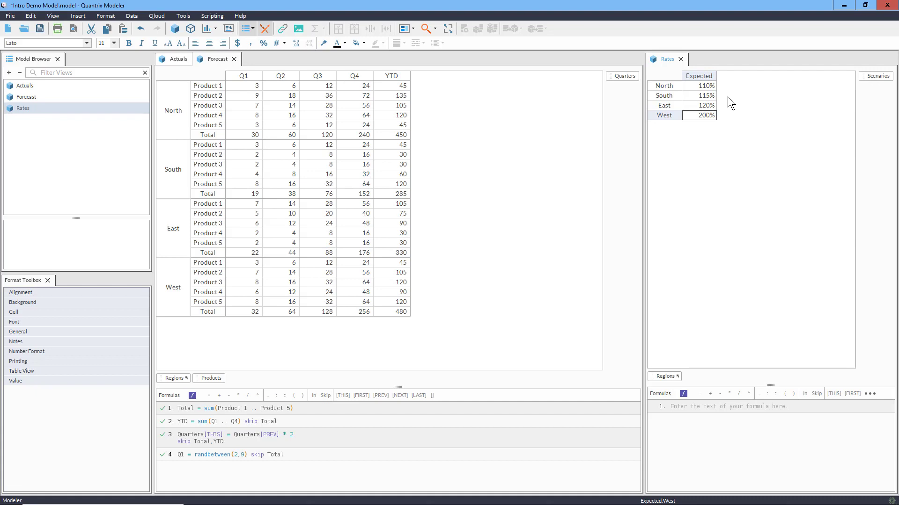
Step: Add a region named Barbados after West in the Rates matrix, and undo the addition
left_click(674, 115)
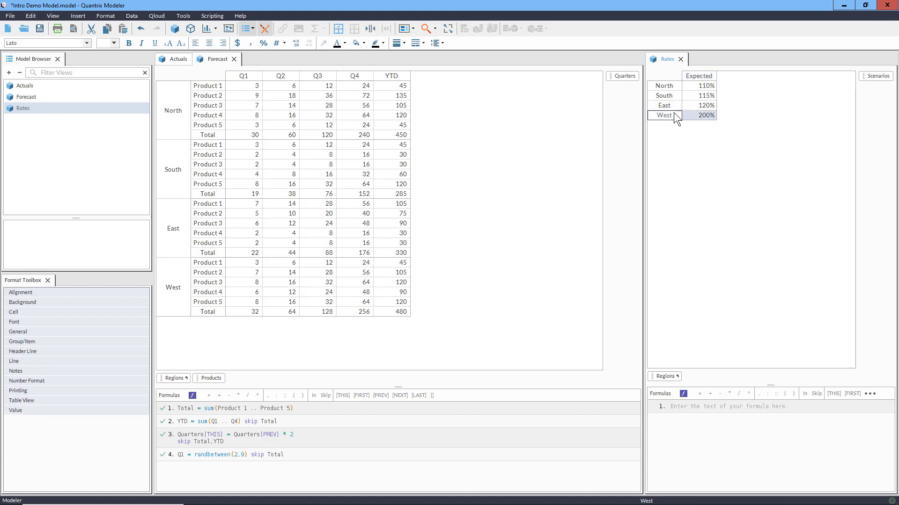
key("Return")
type("Ba")
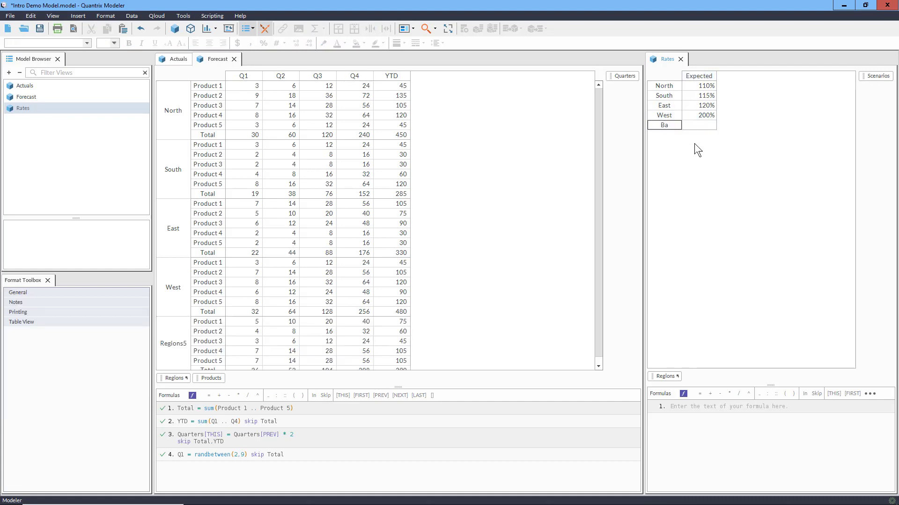
type("rbados")
key("Return")
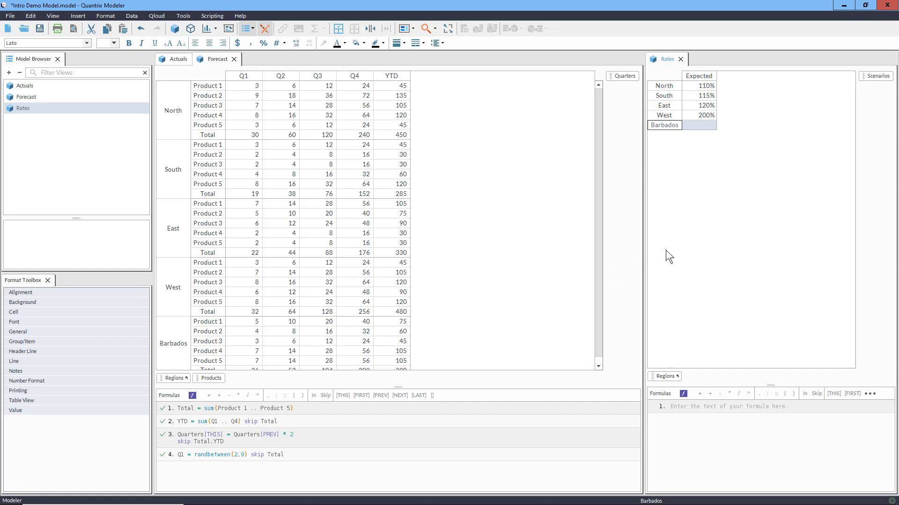
key("ctrl+z")
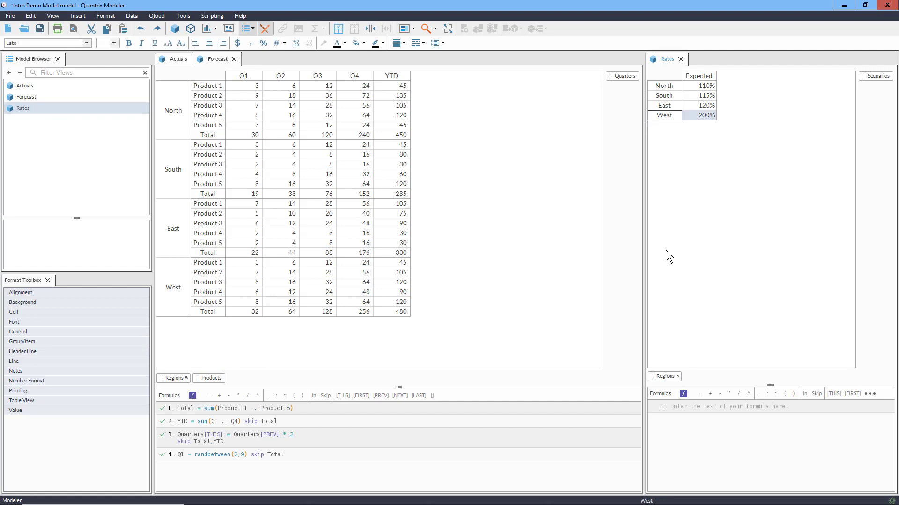
Step: Replace the multiplier 2 in the Forecast Quarters formula with a reference to Rates::Scenarios
left_click(335, 436)
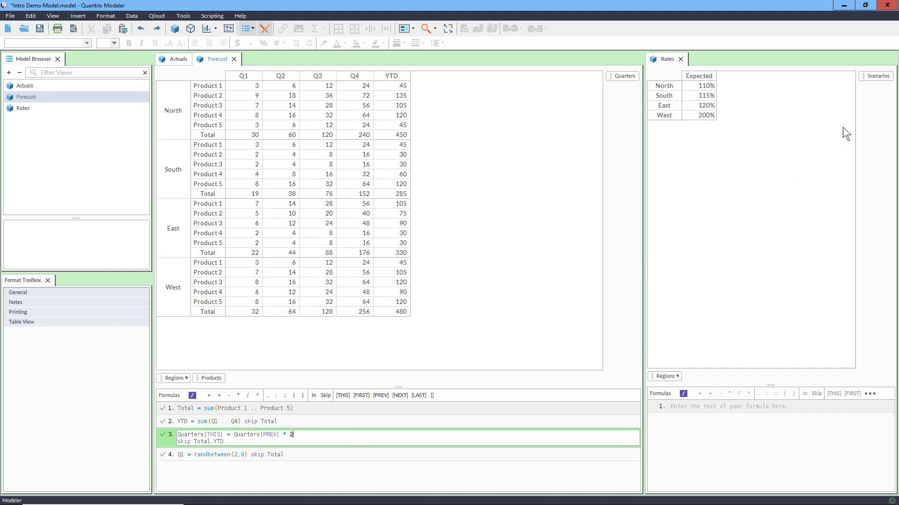
left_click(878, 76)
key("Return")
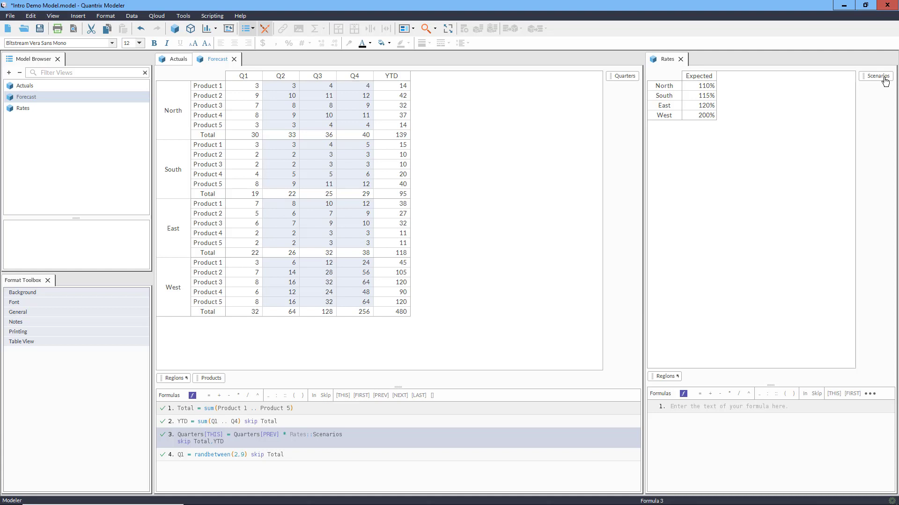
Step: Try linking the Forecast Products category into the rows of the Rates matrix after Regions
left_click_drag(211, 377, 709, 379)
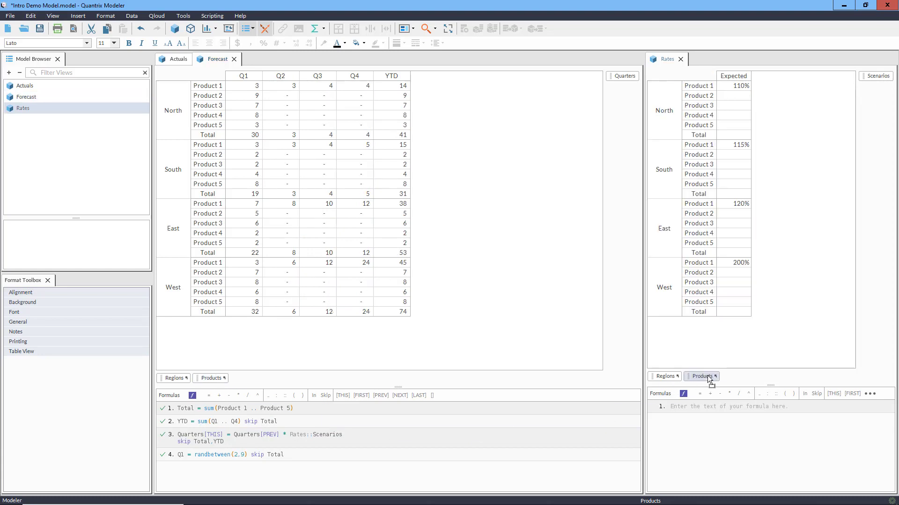
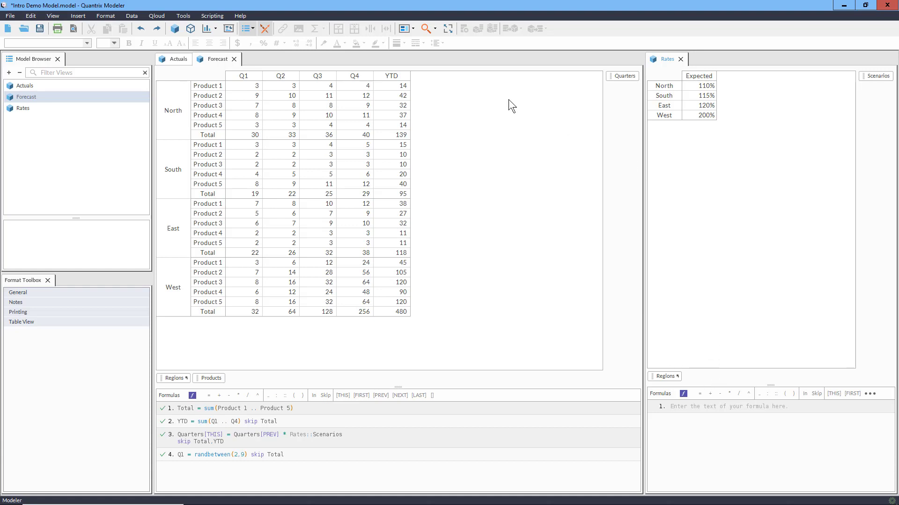
Step: Place the Actuals matrix beside Forecast and link its Products category with the Forecast Products category
left_click_drag(168, 61, 173, 84)
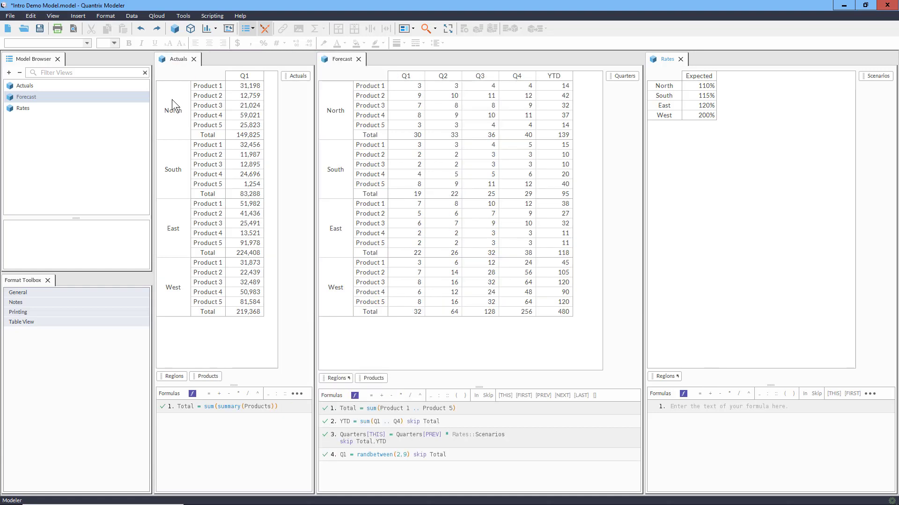
right_click(215, 377)
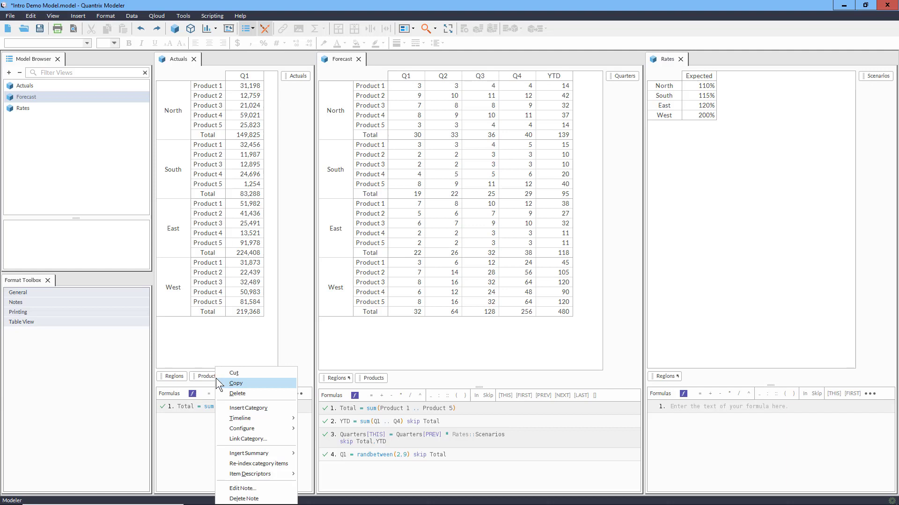
left_click(268, 439)
left_click(455, 257)
left_click(454, 278)
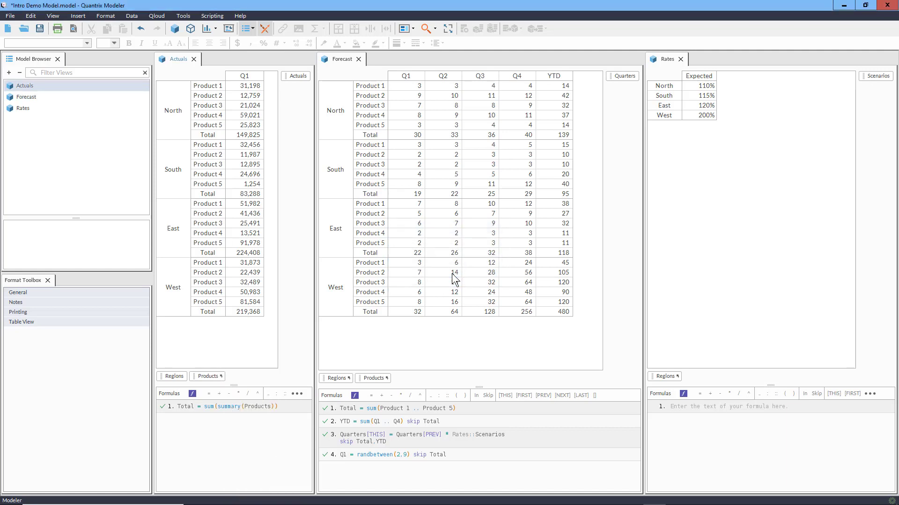
Step: Link the Regions category of the Actuals matrix with the shared Regions category
right_click(184, 378)
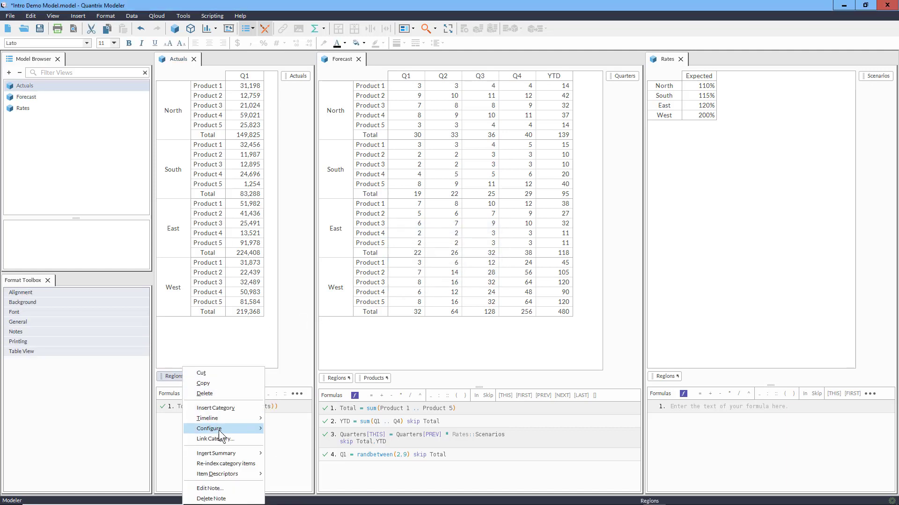
left_click(218, 430)
left_click(438, 274)
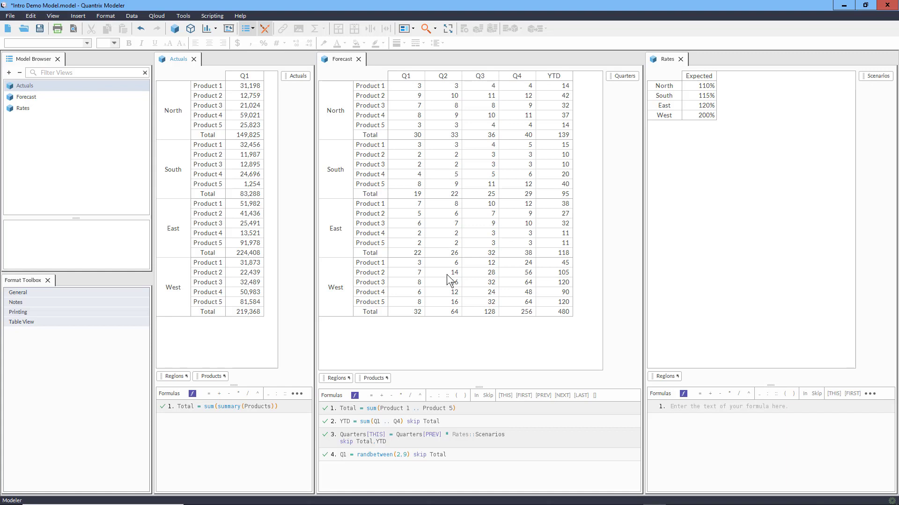
Step: Create a fifth Forecast formula, Q1 = Actuals::Q1, to take the first-quarter values from the Actuals matrix
left_click(407, 75)
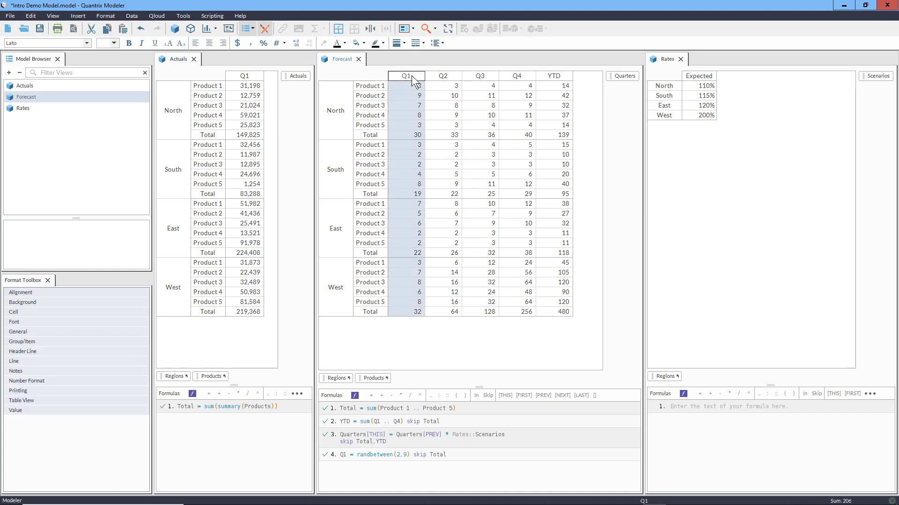
key("equal")
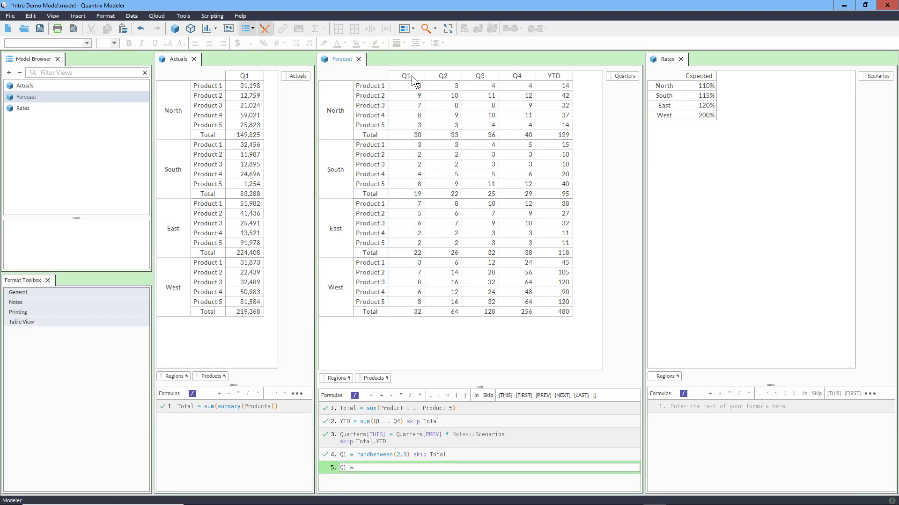
left_click(249, 76)
key("Return")
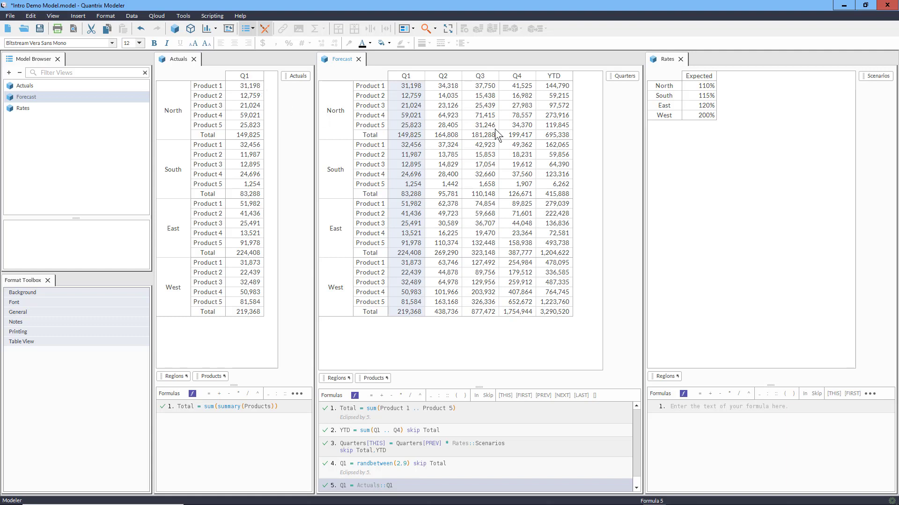
Step: Add two scenario items named Low and High after Expected in the Rates matrix
left_click(698, 76)
key("Return")
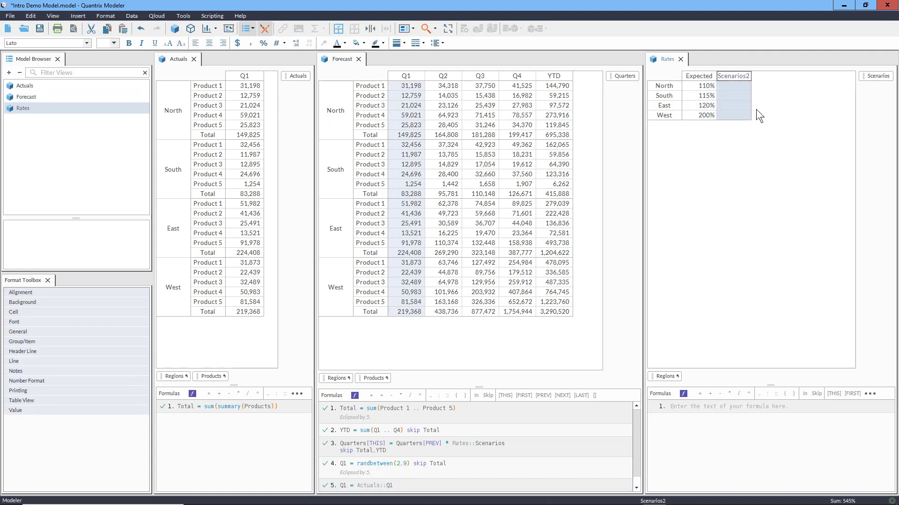
type("Low")
key("Return")
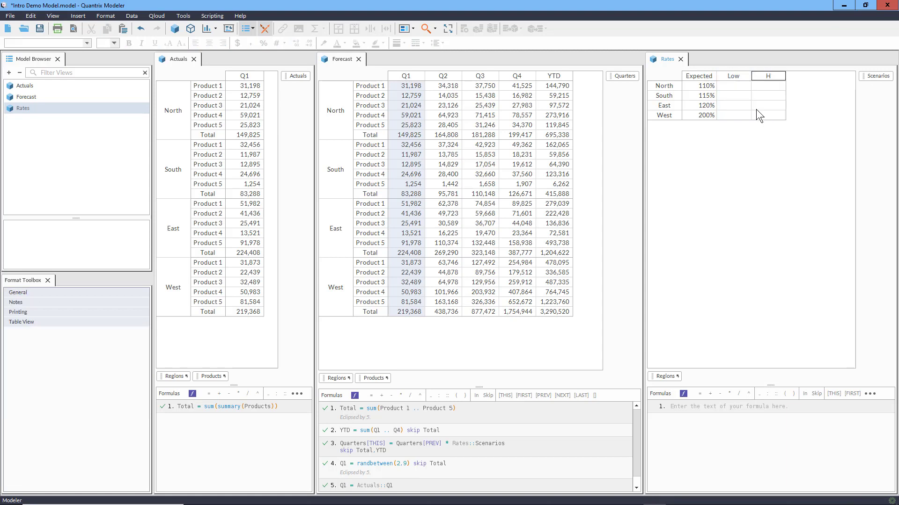
type("High")
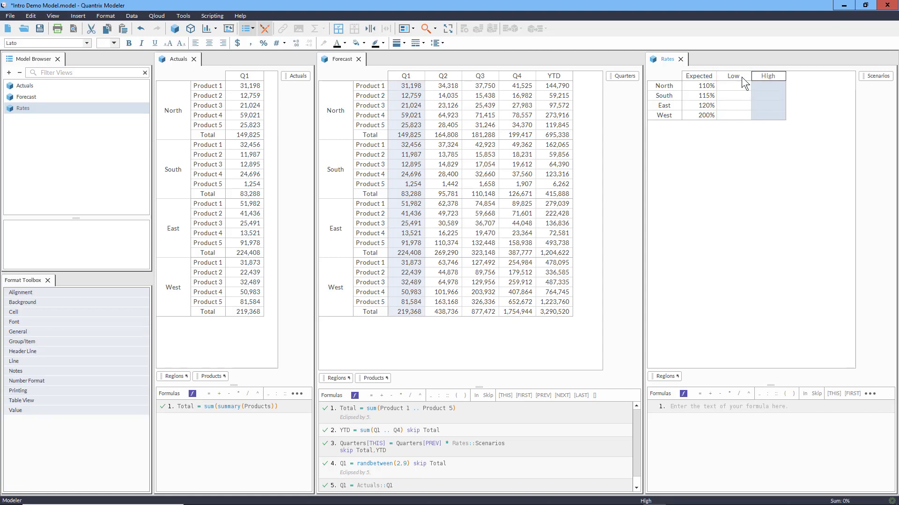
Step: Create the Rates formula Low = .95 * Expected
left_click(741, 77)
type("= ")
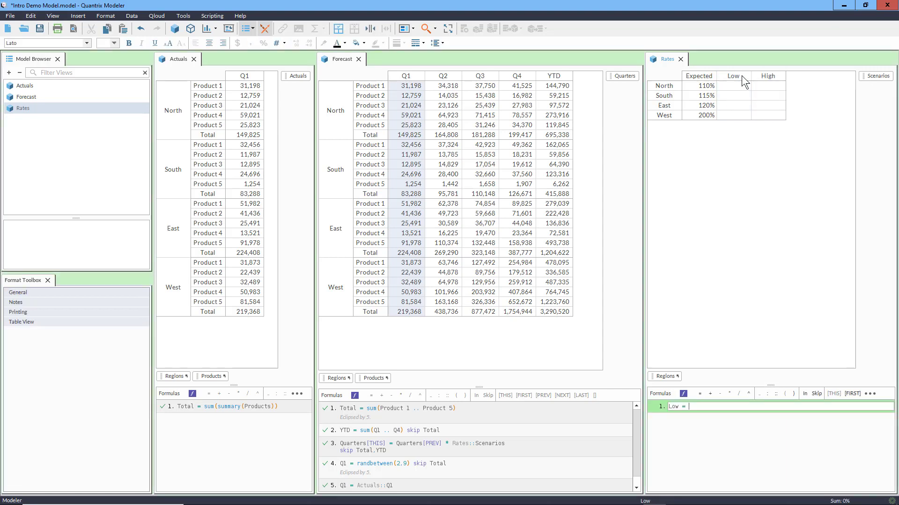
type(".95 *")
left_click(706, 76)
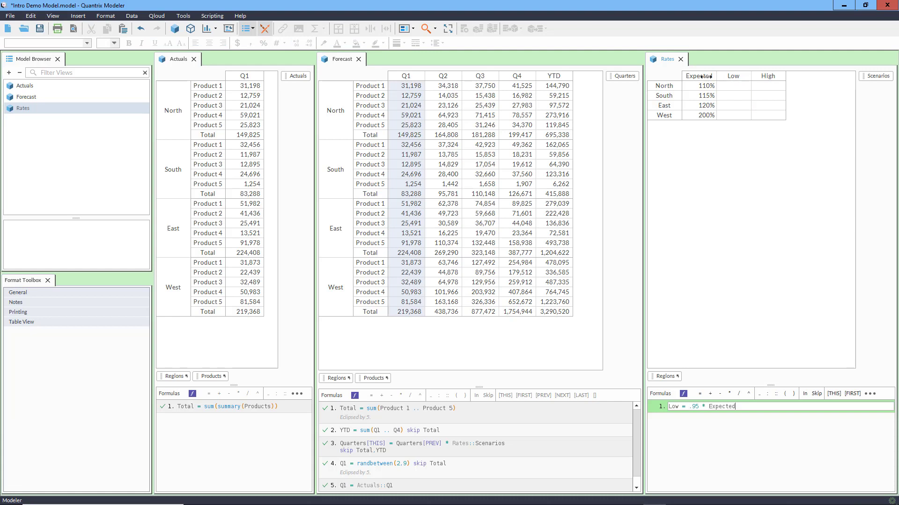
key("Return")
Step: Create a second Rates formula, High = 1.05 * Expected
left_click(779, 76)
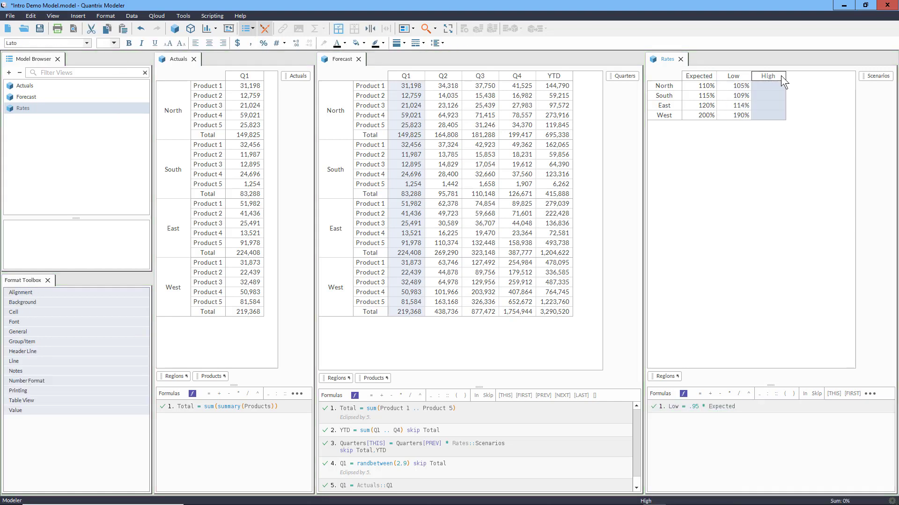
type("=1.05*")
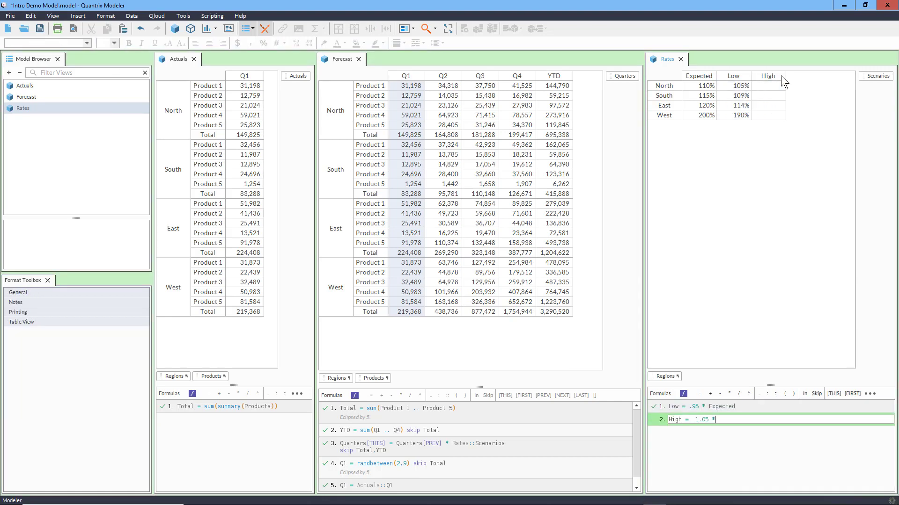
left_click(709, 77)
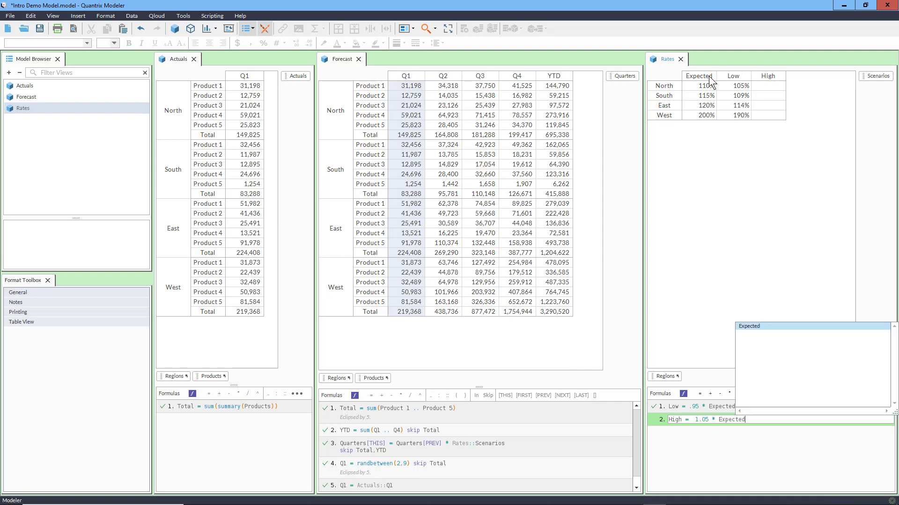
key("Return")
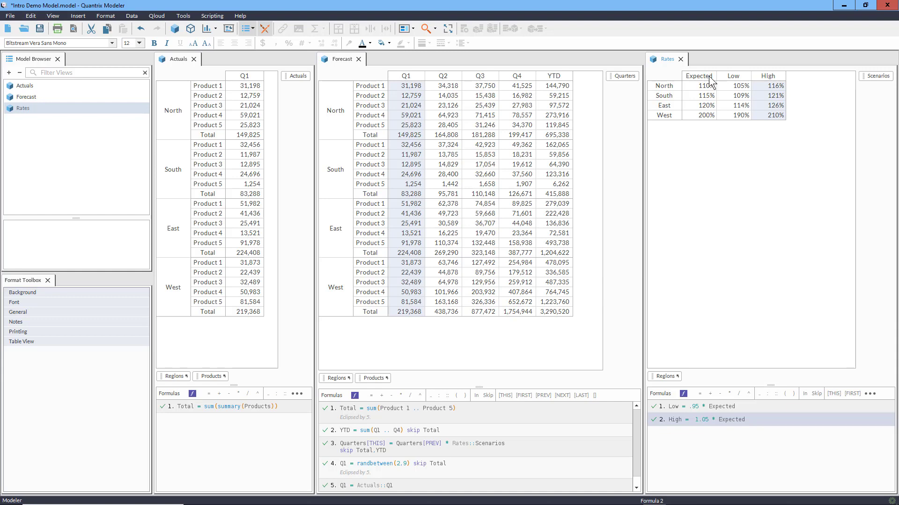
Step: Link the Rates Scenarios category into the Forecast columns, nested beneath Quarters
left_click(877, 77)
left_click_drag(886, 80, 623, 118)
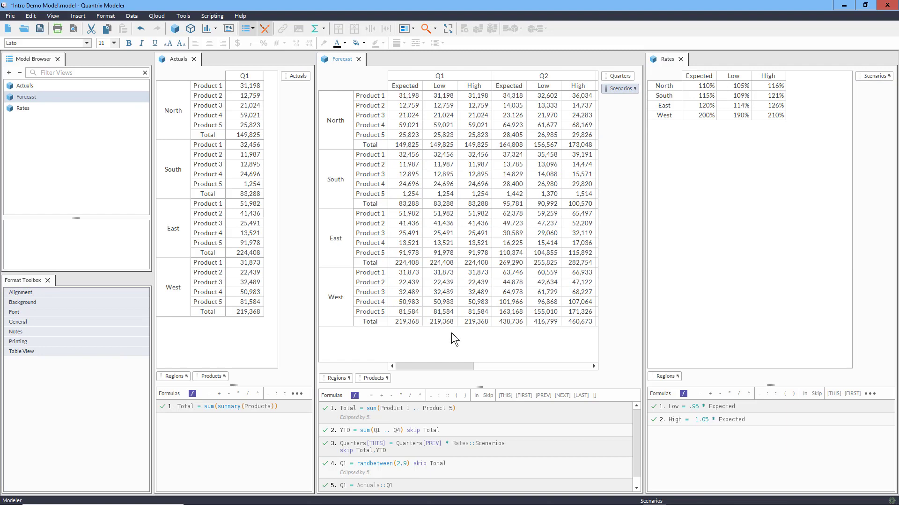
Step: Make the Scenarios category a filter of the Forecast matrix, then switch it to High and back to Expected
mouse_move(440, 367)
left_mouse_down()
mouse_move(606, 365)
mouse_move(437, 367)
left_mouse_up()
left_click_drag(620, 89, 387, 78)
left_click(386, 75)
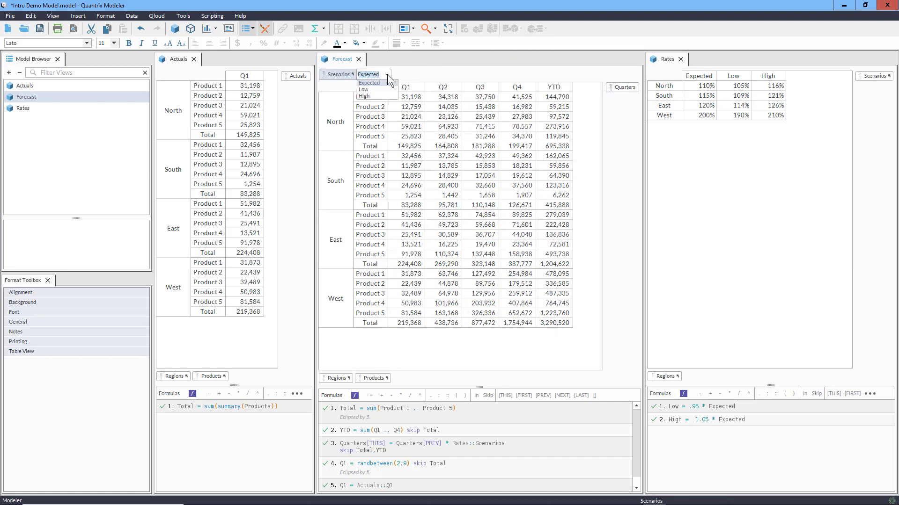
left_click(386, 93)
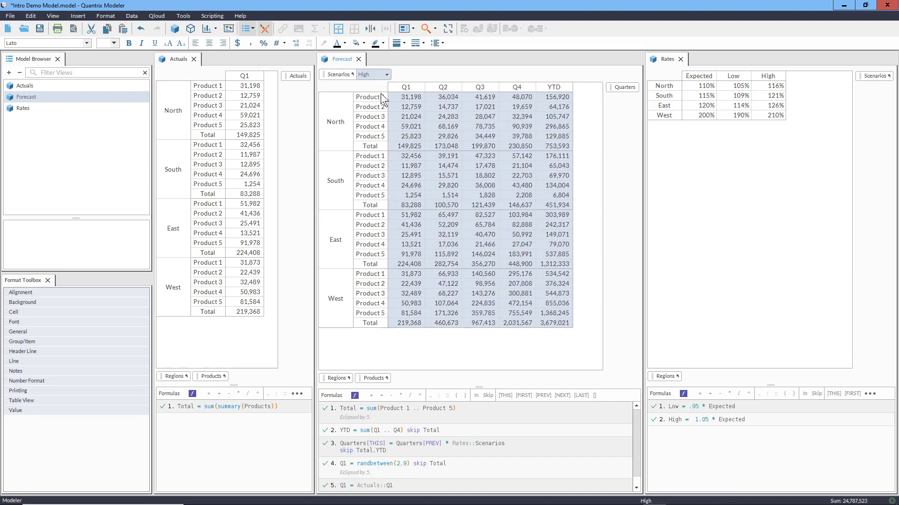
left_click(381, 95)
left_click(379, 83)
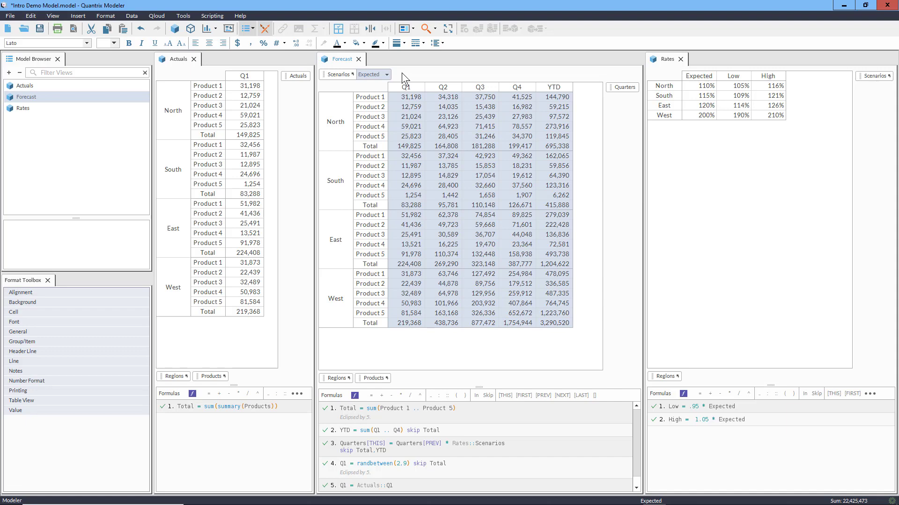
Step: Close the Actuals view and publish the model to the Qloud under the name Latest Q1 Forecast
left_click(193, 59)
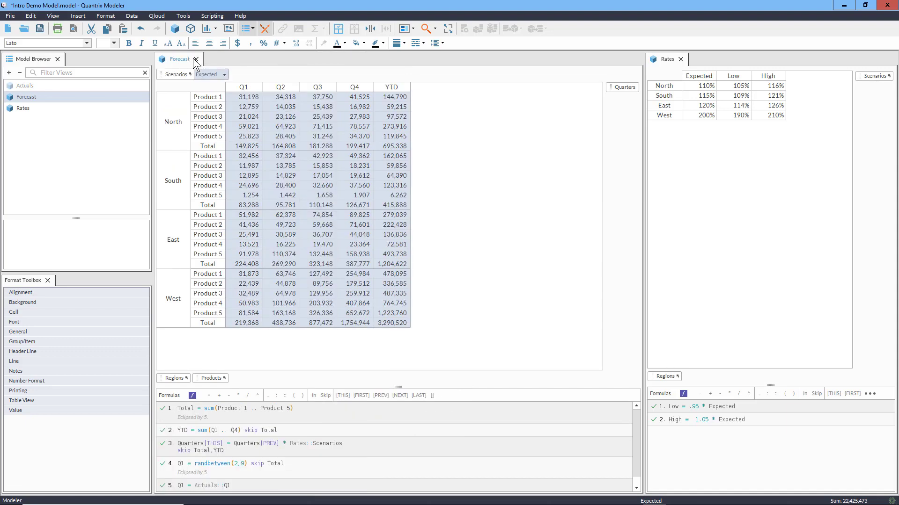
left_click(158, 17)
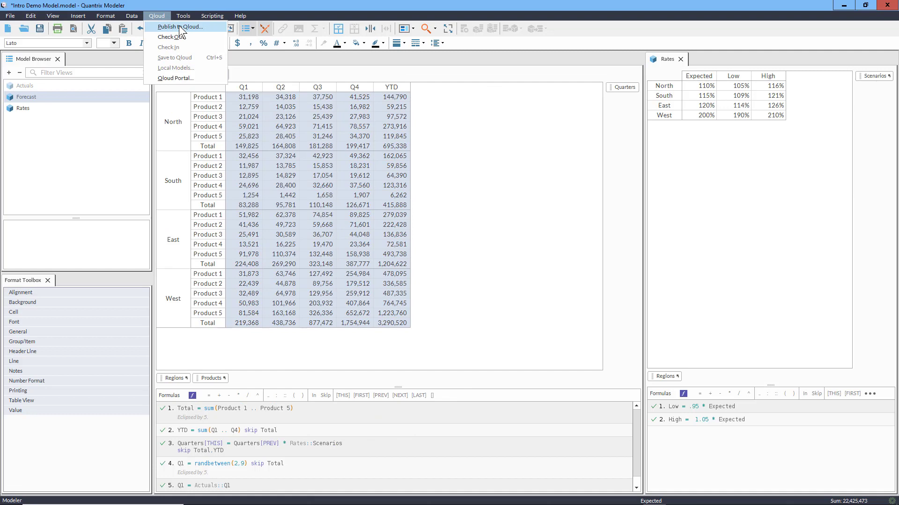
left_click(180, 27)
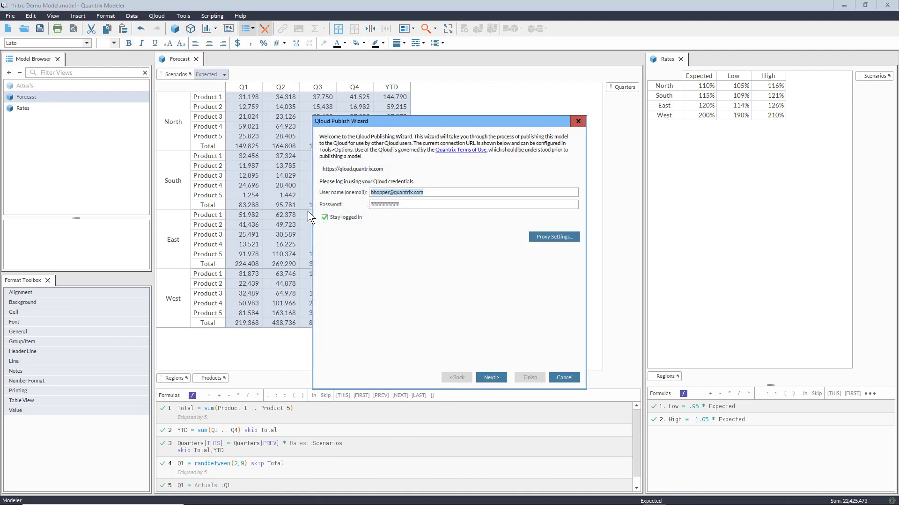
left_click(497, 377)
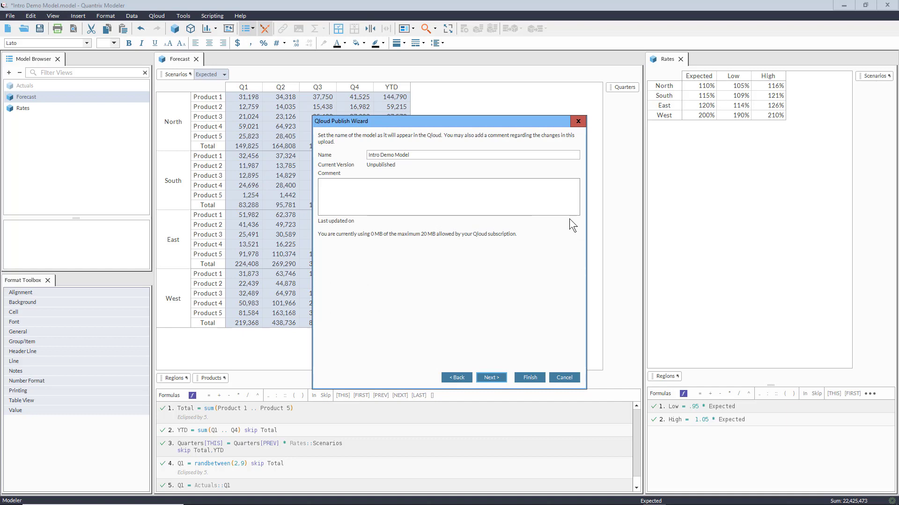
left_click_drag(411, 155, 368, 155)
type("Latest Q1 Forecast")
left_click(529, 377)
Step: Copy the published model's link and open qloud.quantrix.com/model/4941 in the Chrome browser
left_click(380, 273)
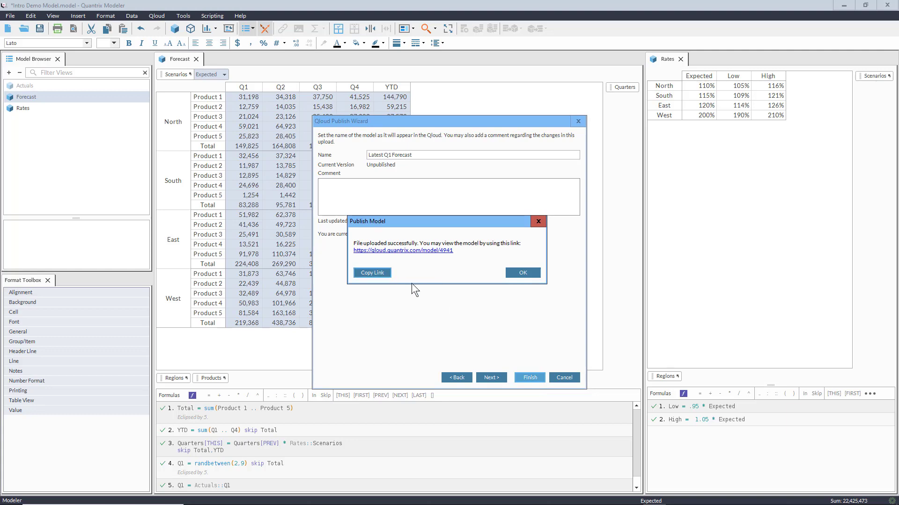
left_click(522, 273)
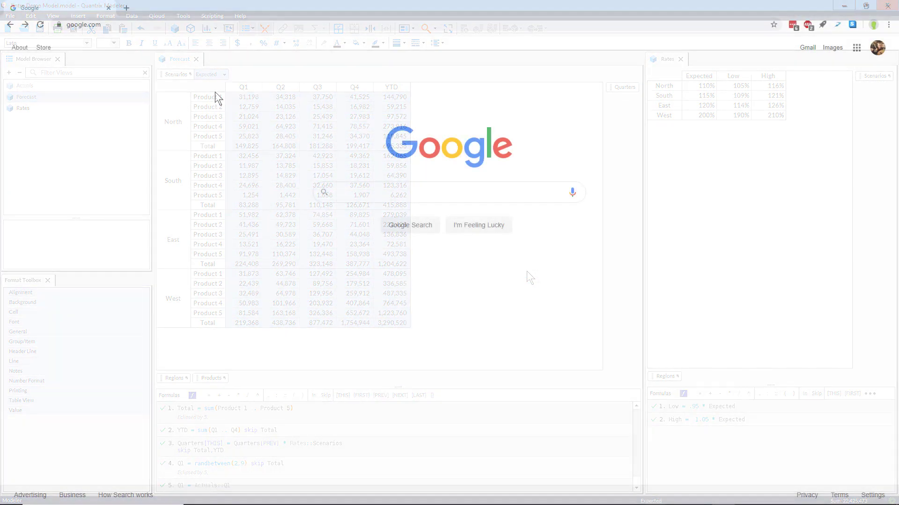
left_click(210, 24)
type("qloud.quantrix.com/client/index.html#/model/4941")
key("Return")
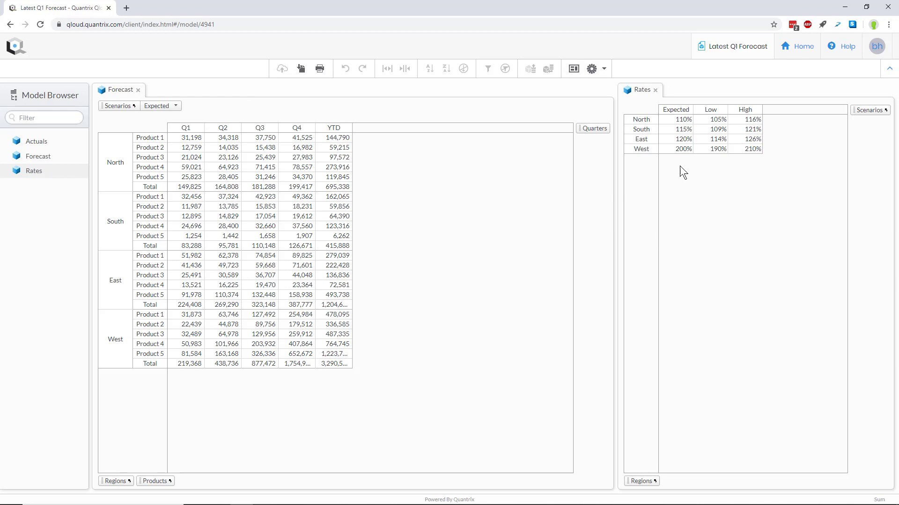
Step: Set the Expected rate for South to 250% in the Rates matrix of the published model
left_click(677, 132)
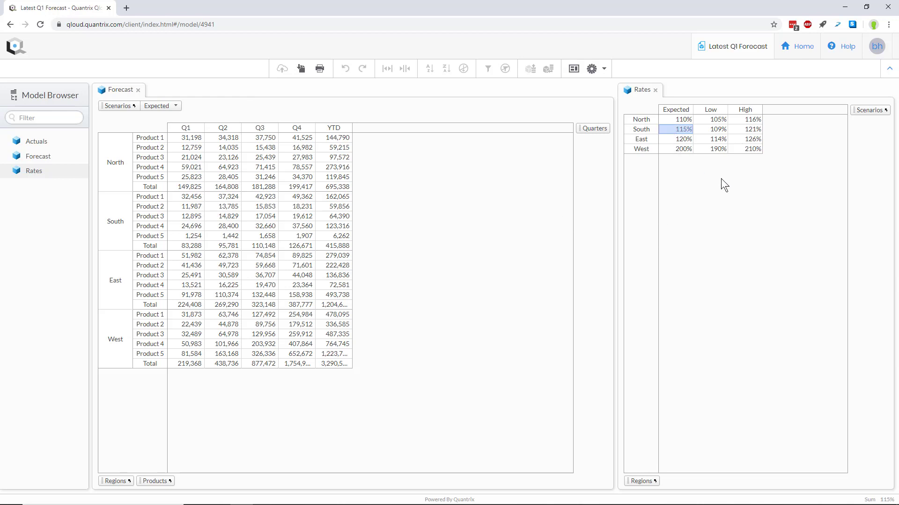
type("250")
key("Return")
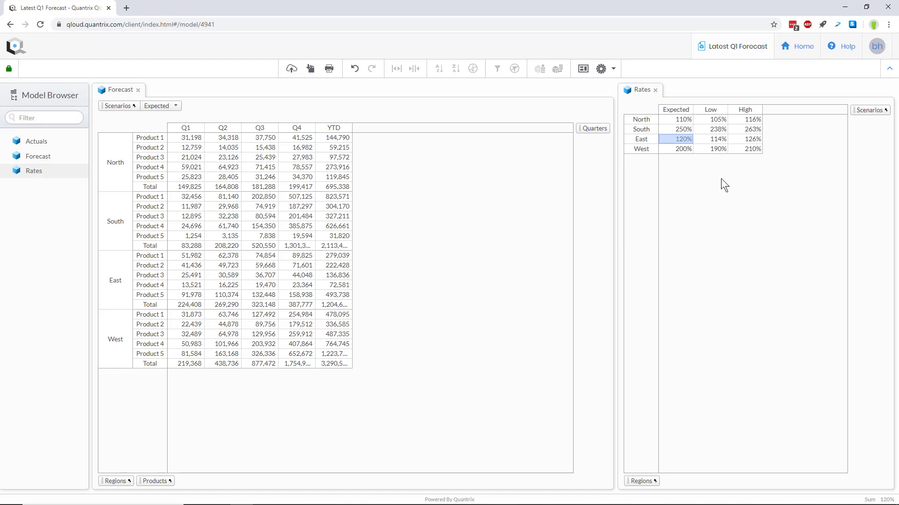